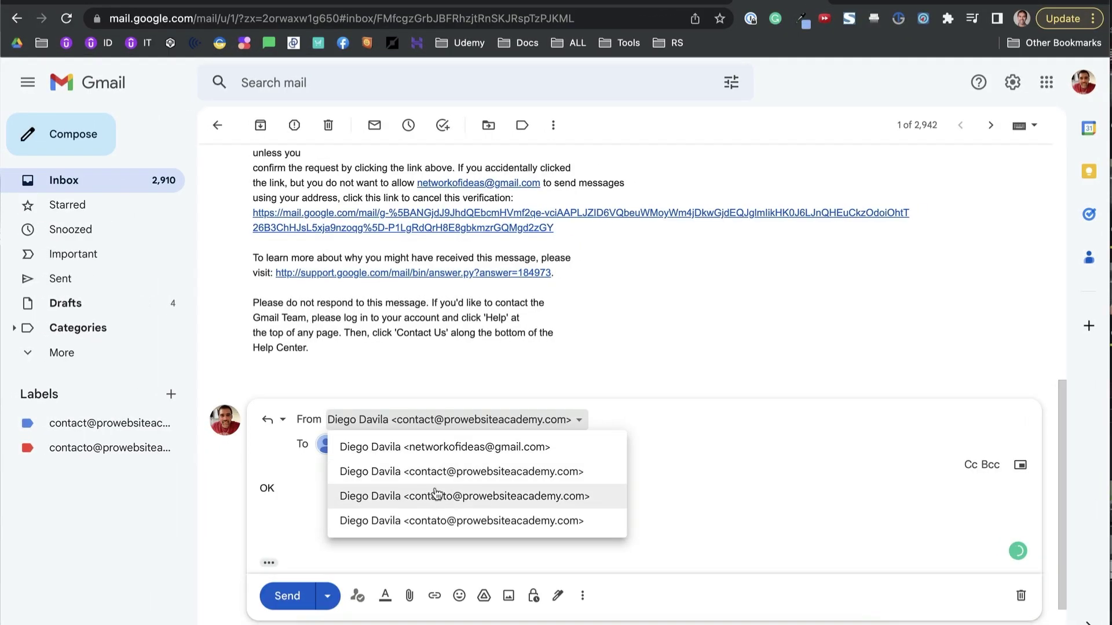
- Send the OK reply from the business contact address rather than the personal Gmail address
click(441, 481)
click(287, 596)
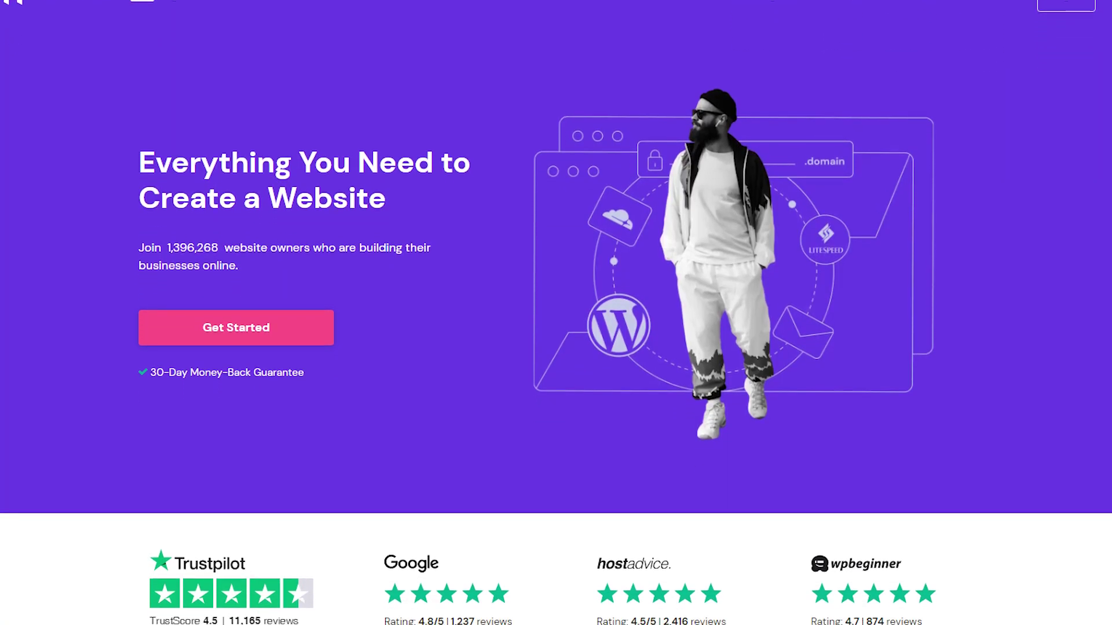
- Scroll down the Hostinger homepage to the Web Hosting plan offers
scroll(556, 312, down, 9)
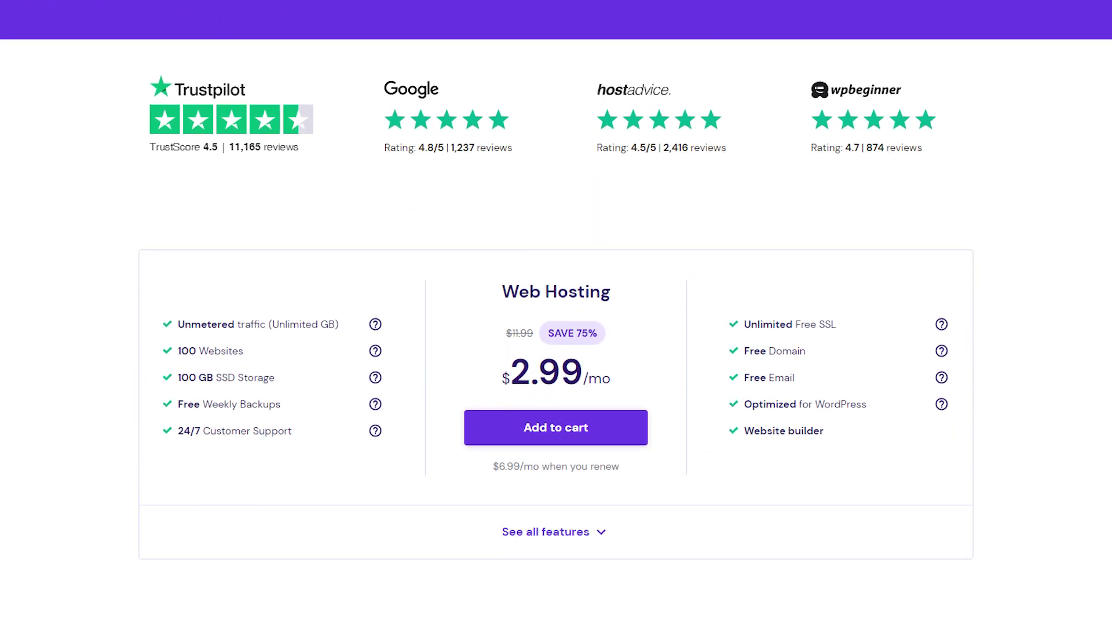
scroll(556, 313, down, 7)
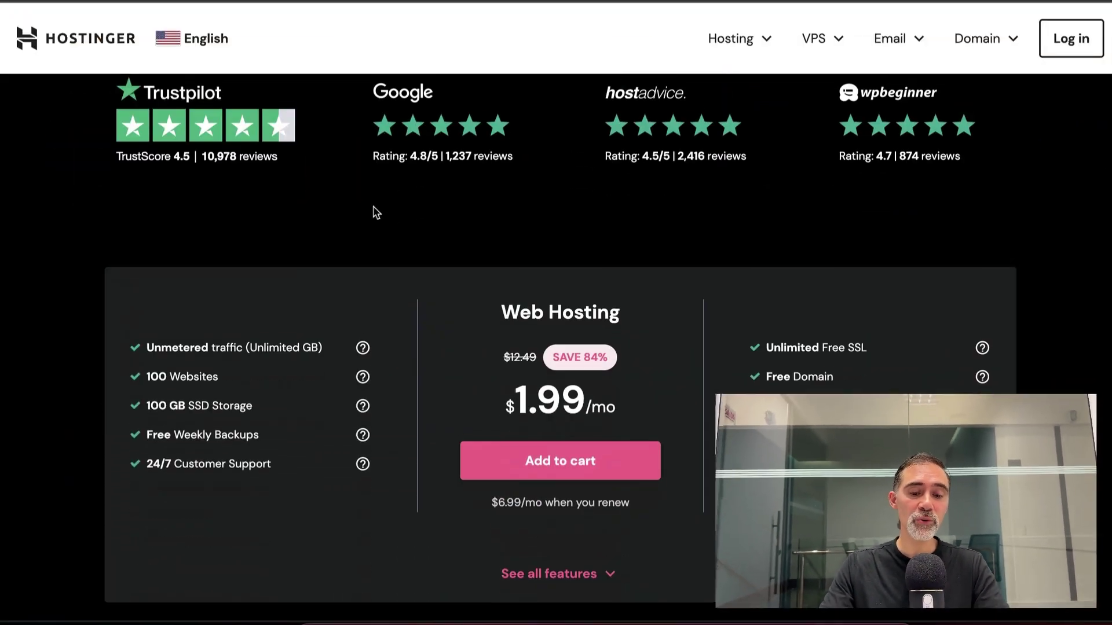
scroll(470, 291, down, 3)
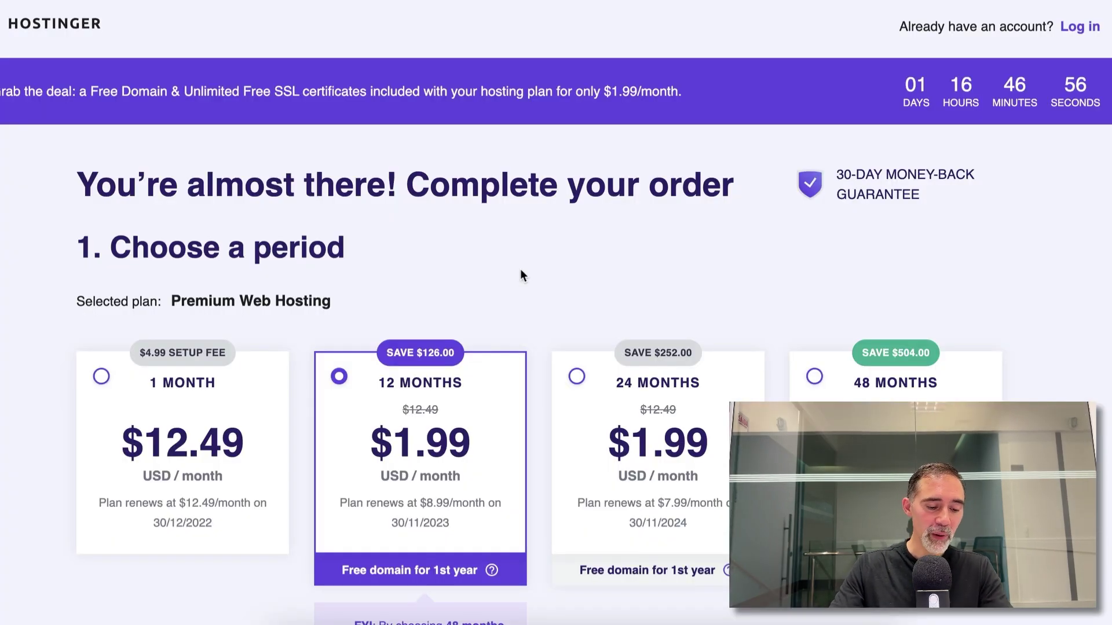
- Keep the 12-month billing period and enter the account email address
click(322, 364)
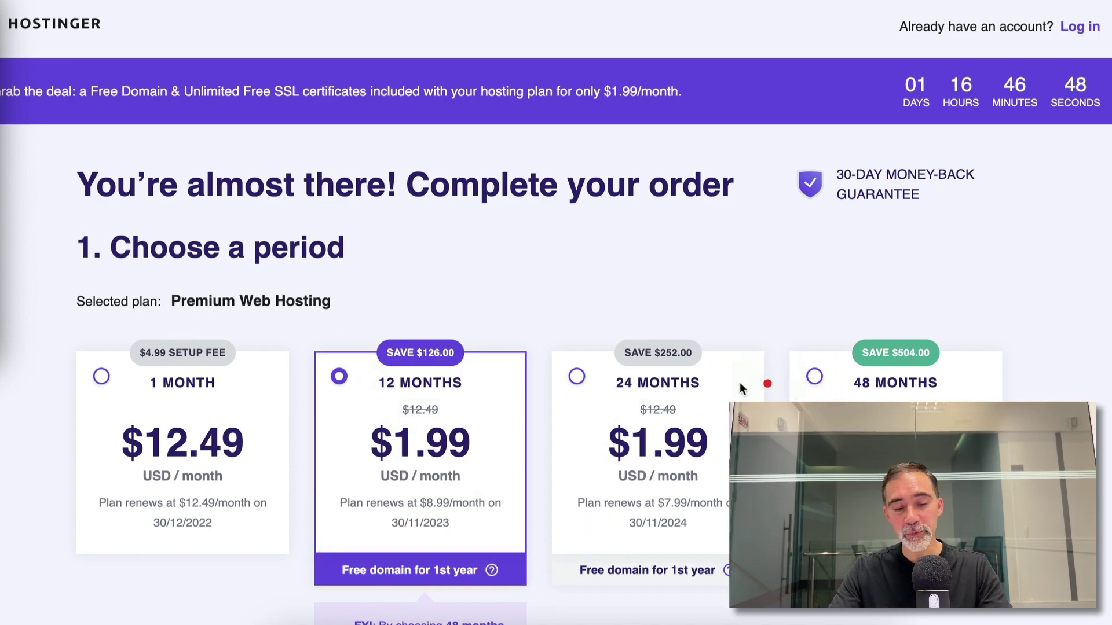
scroll(442, 446, down, 12)
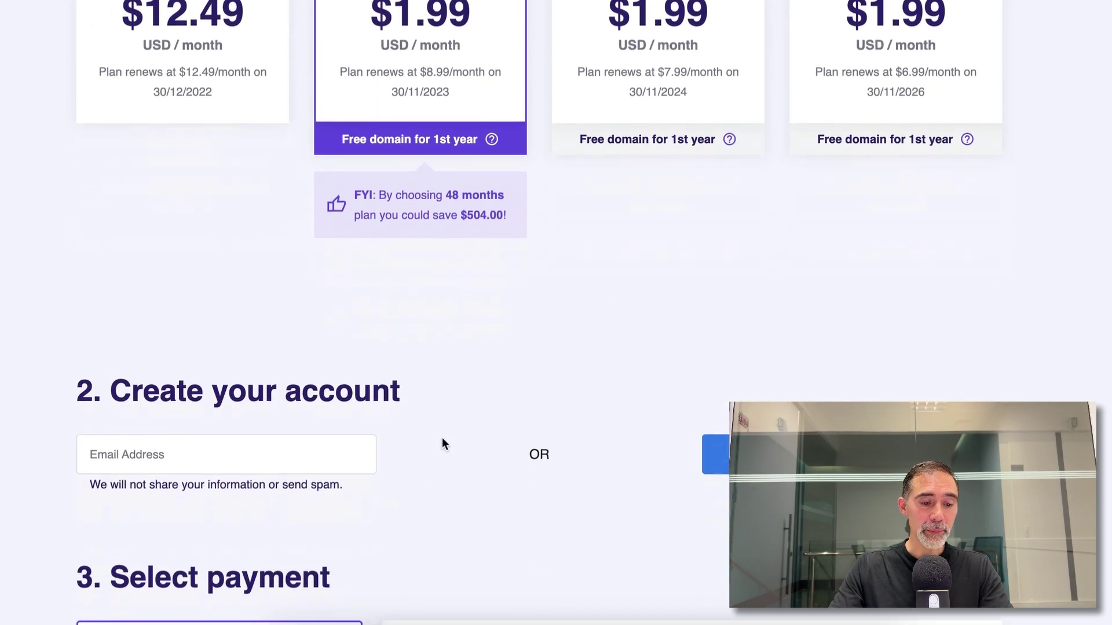
scroll(442, 436, down, 1)
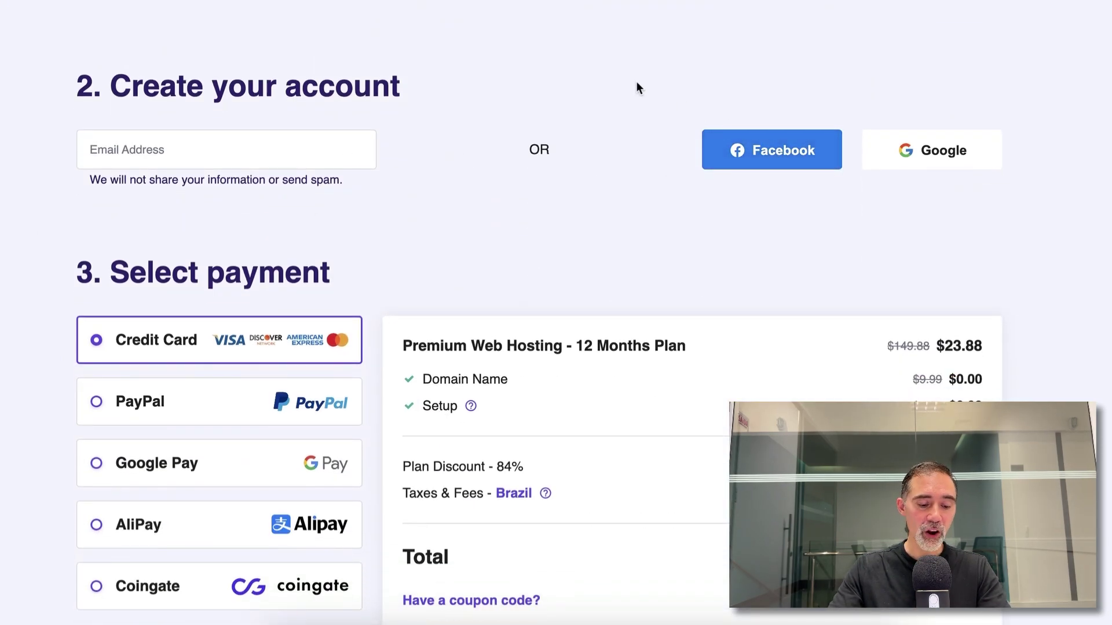
drag(614, 61, 1080, 238)
click(161, 151)
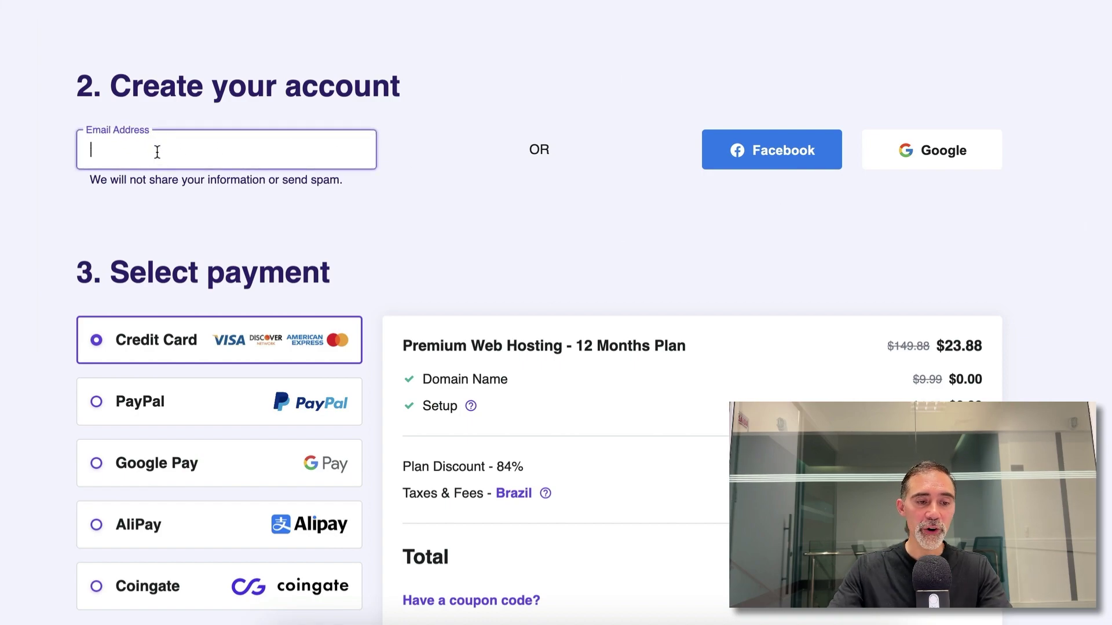
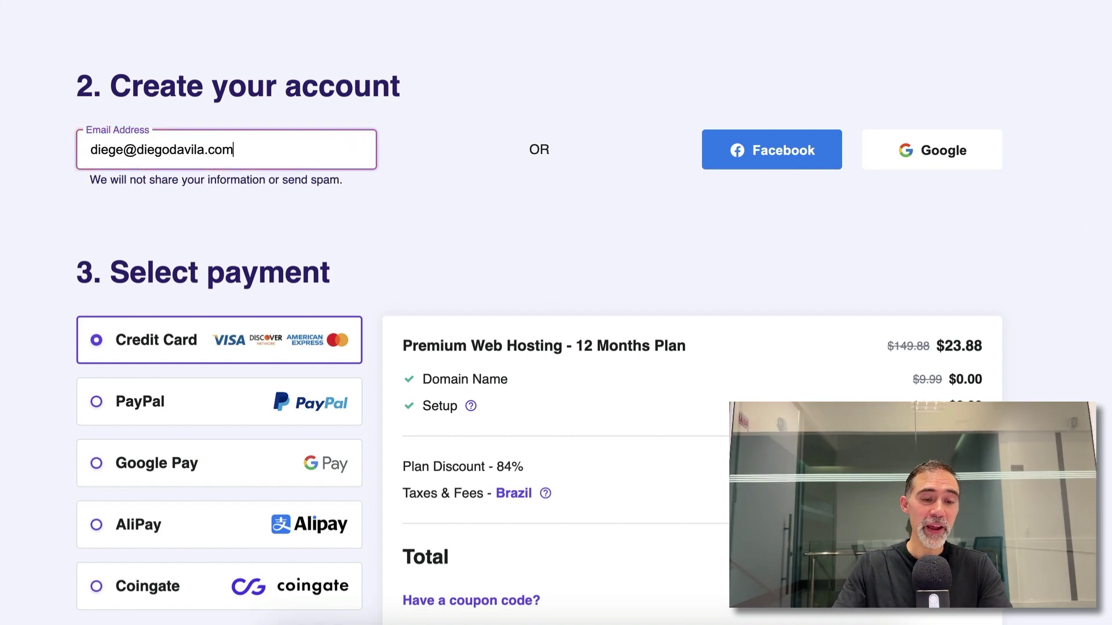
- Apply a discount coupon code, bringing the checkout total to $21.49
scroll(161, 150, down, 5)
click(496, 344)
click(496, 382)
text(DIEGODAVILA)
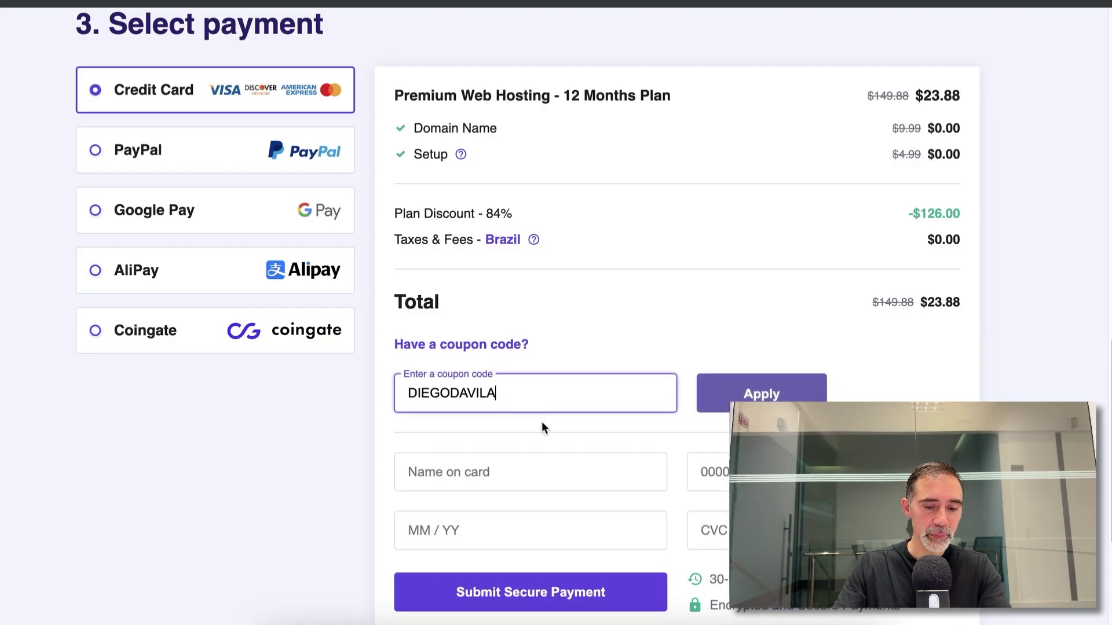
key(Return)
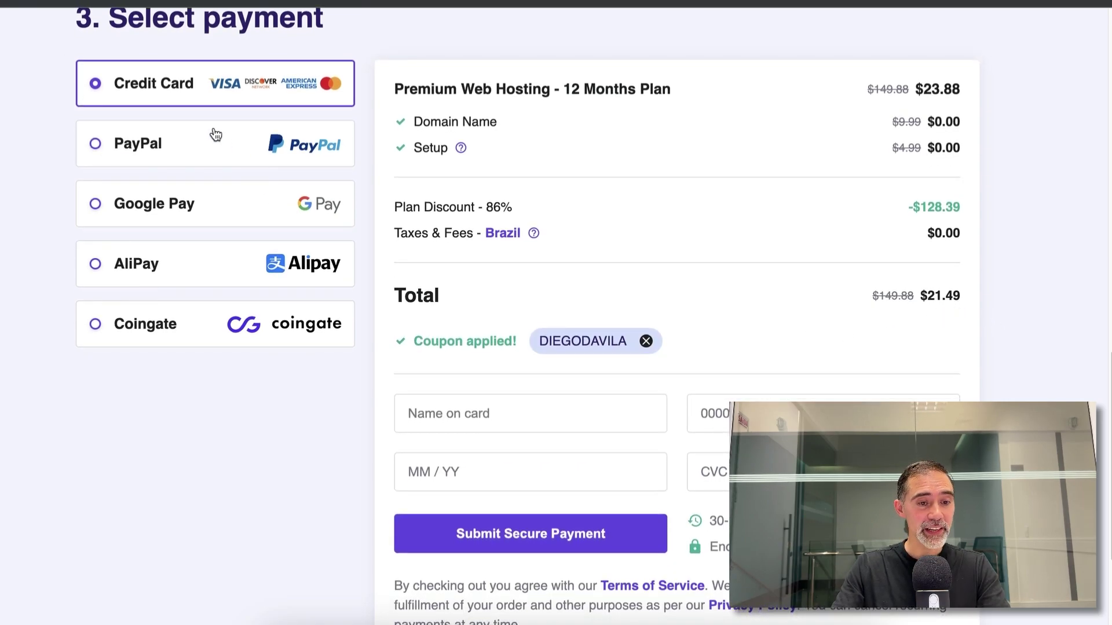
- Choose PayPal as the payment method
click(215, 135)
scroll(213, 128, down, 1)
scroll(288, 104, up, 1)
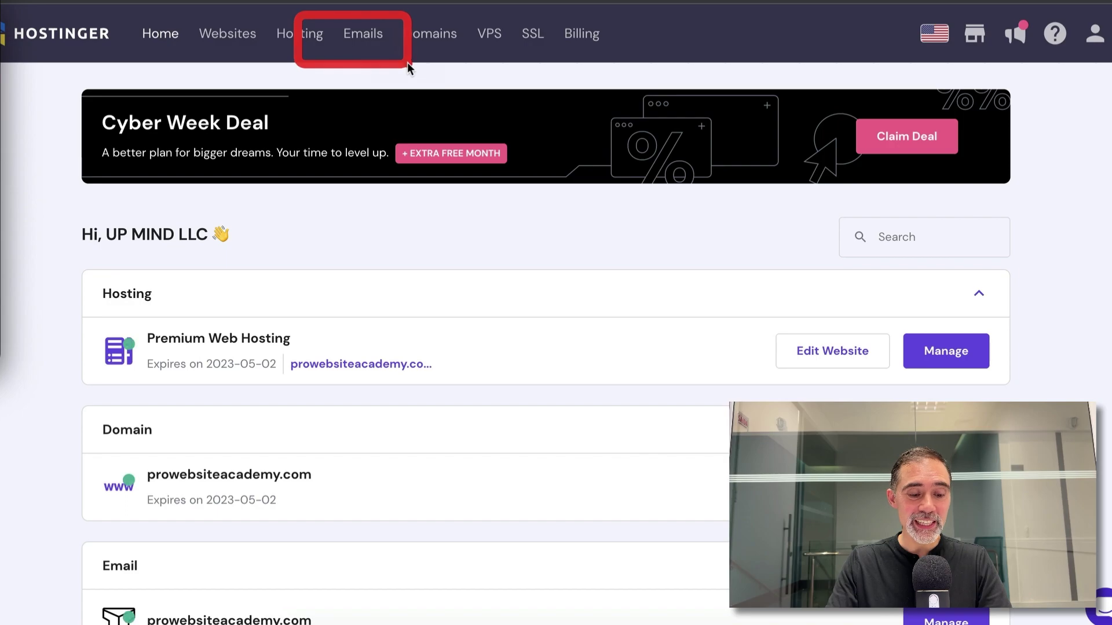
- Manage prowebsiteacademy.com's free email from Emails, reviewing the Catch-all Email and Email Accounts tools
click(353, 36)
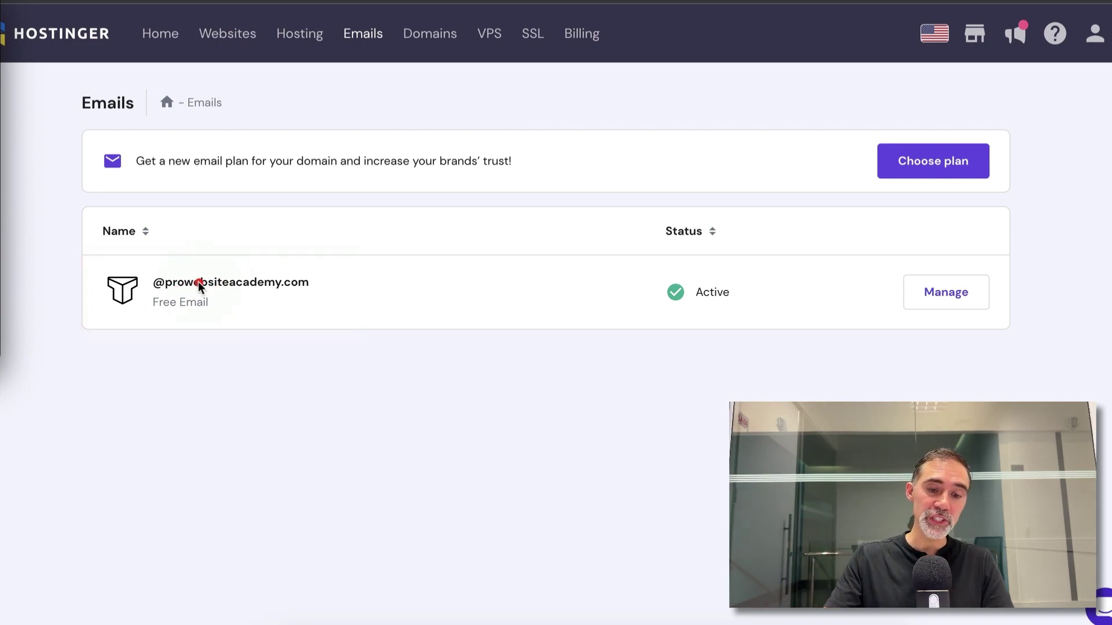
click(955, 298)
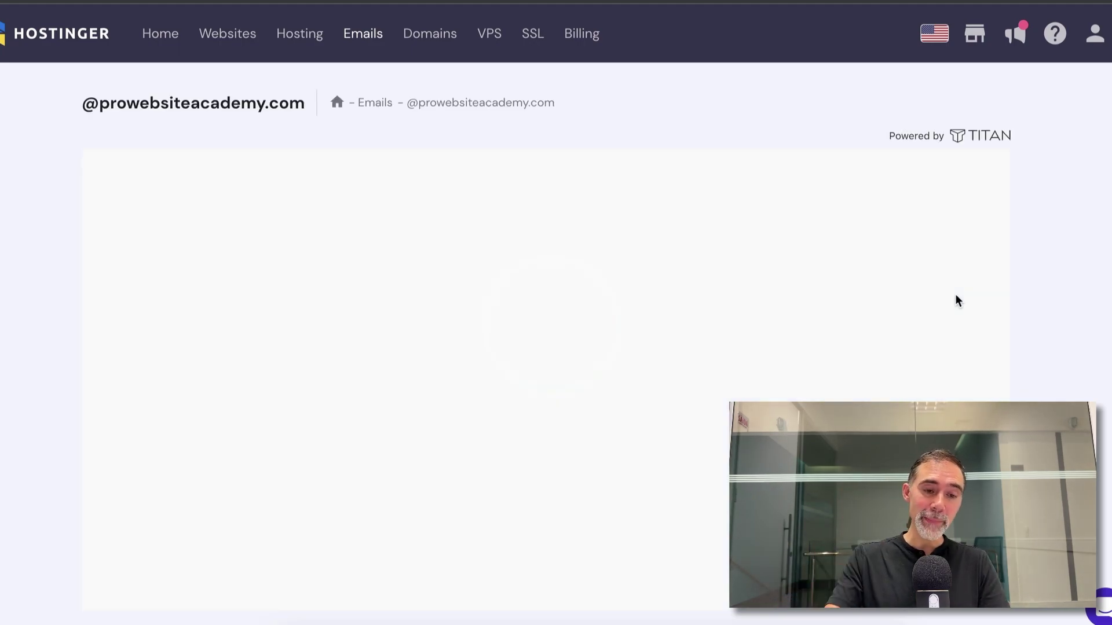
drag(281, 138, 544, 605)
mouse_move(584, 121)
mouse_down()
mouse_move(597, 211)
mouse_move(831, 608)
mouse_move(851, 605)
mouse_up()
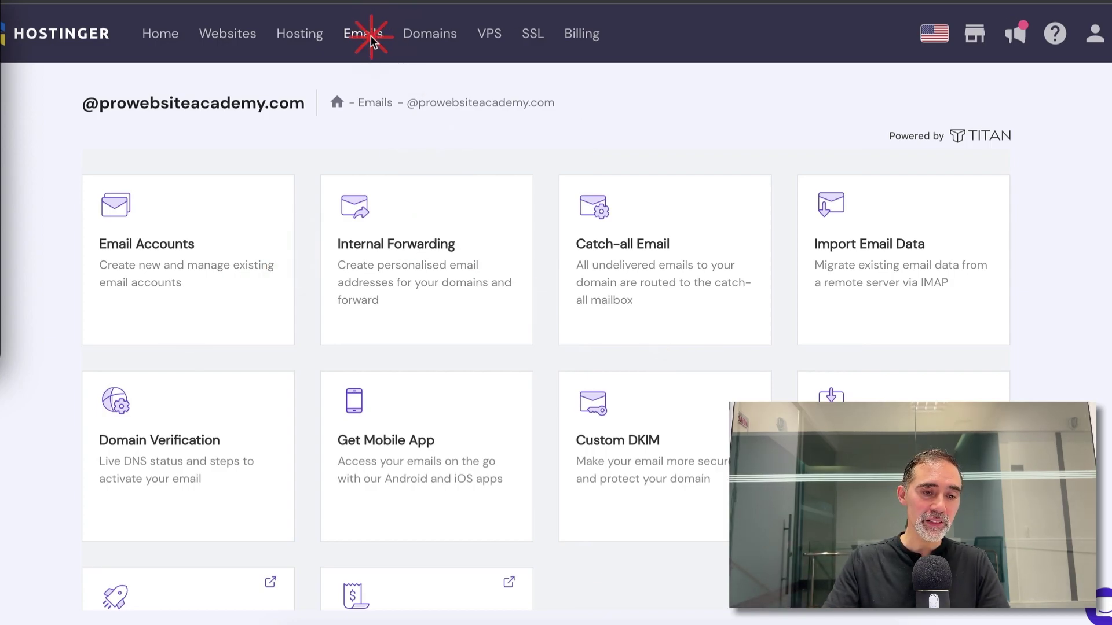
mouse_move(80, 173)
mouse_down()
mouse_move(214, 316)
mouse_move(292, 366)
mouse_up()
- Start a new email account on the prowebsiteacademy.com domain from Email Accounts
click(228, 272)
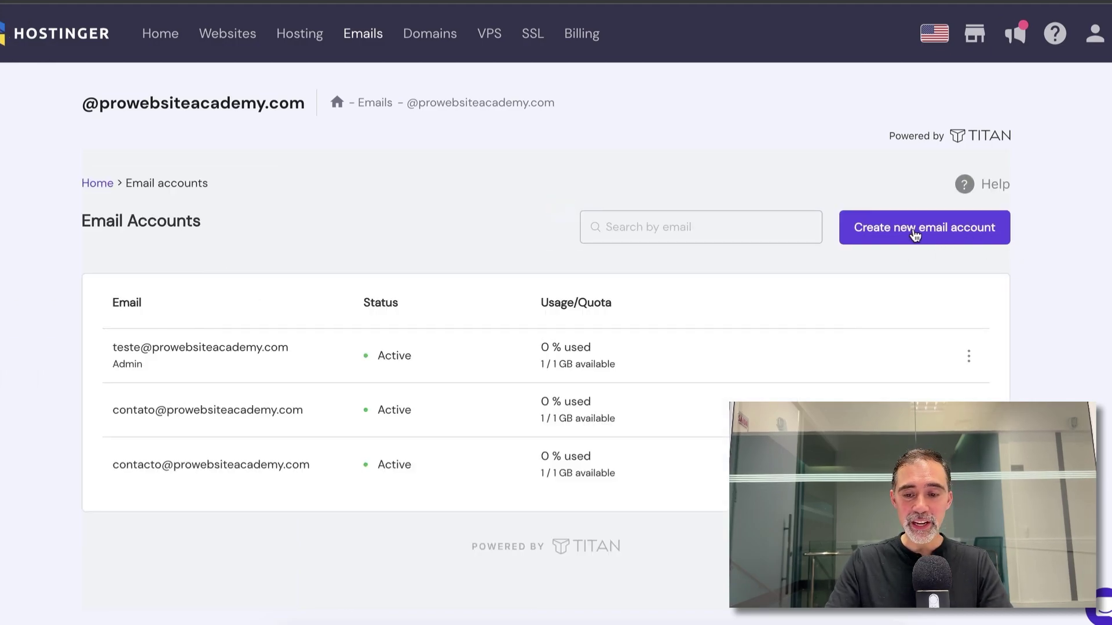
click(926, 234)
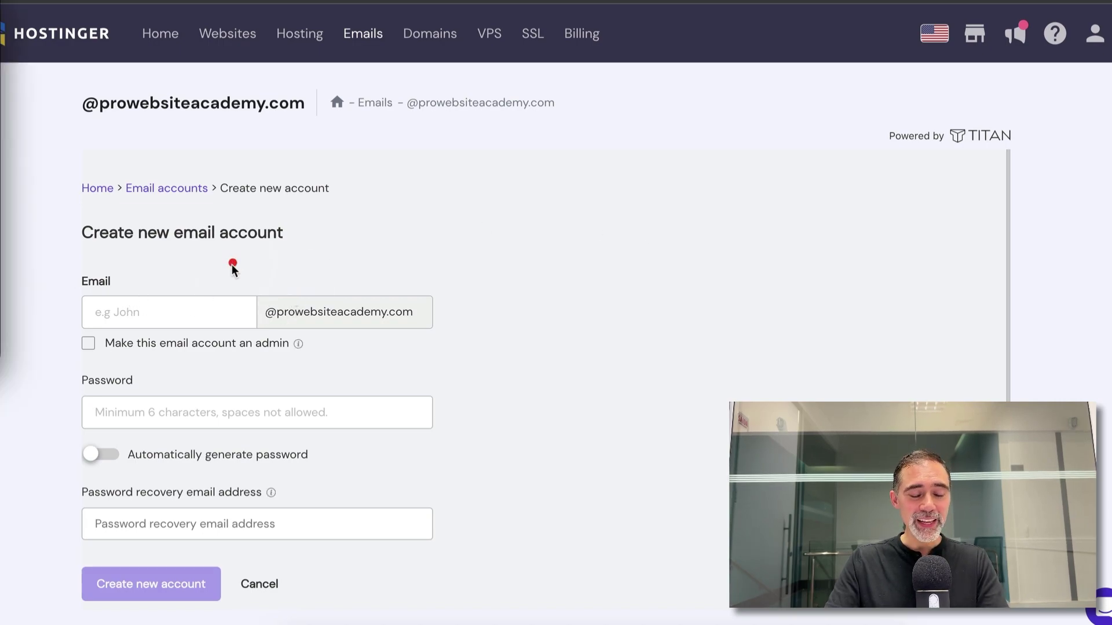
drag(232, 263, 470, 360)
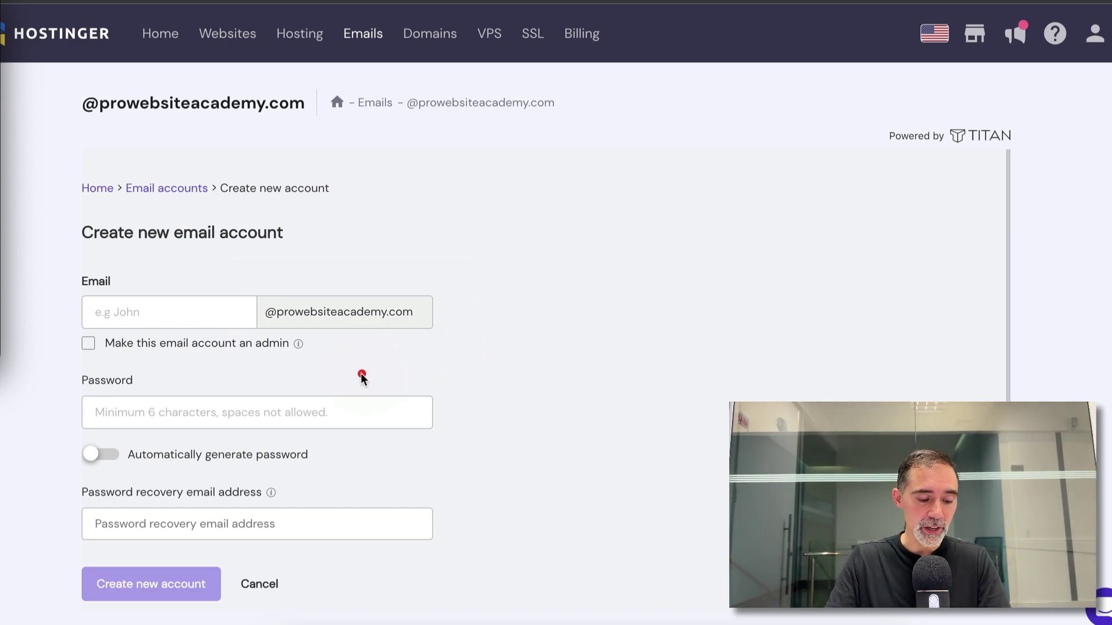
- Name the mailbox contact, set its password and recovery email, and create it
click(188, 310)
text(C)
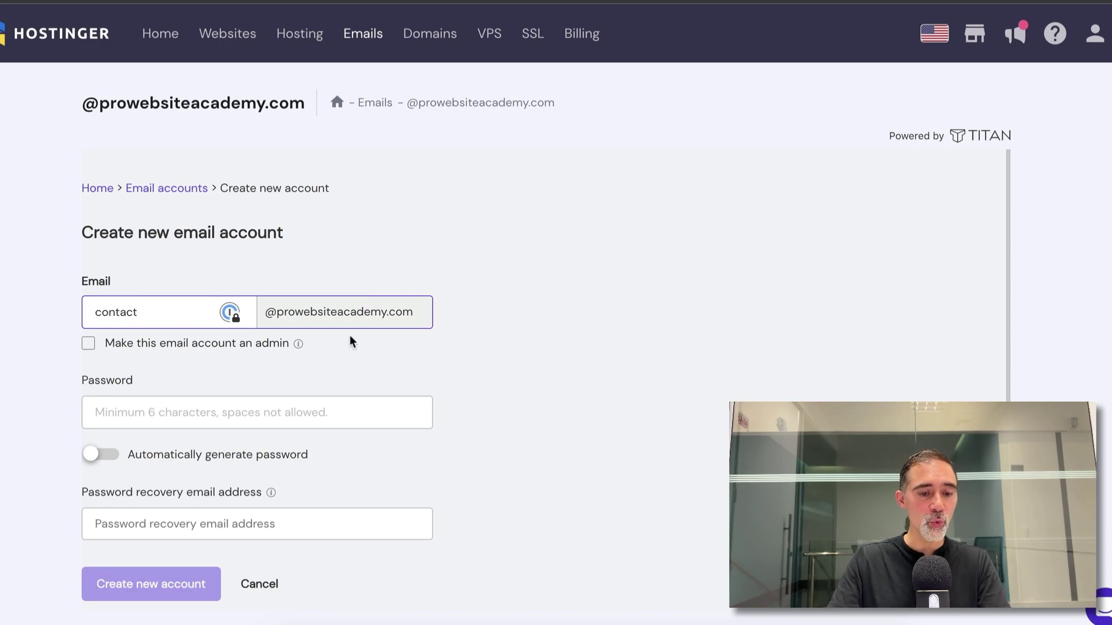
click(261, 400)
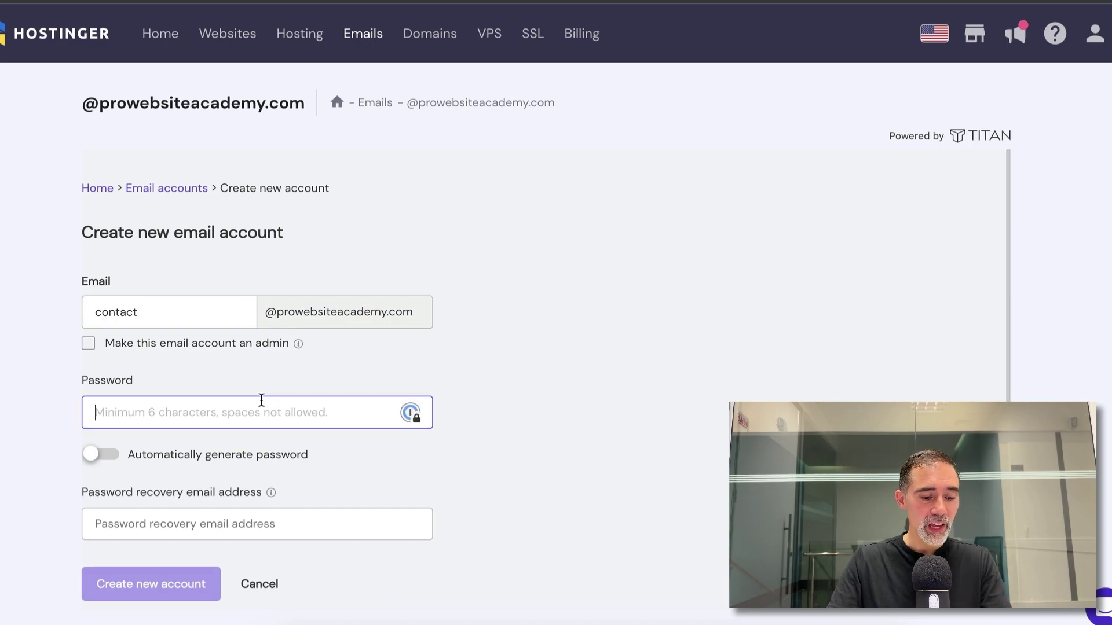
text(••)
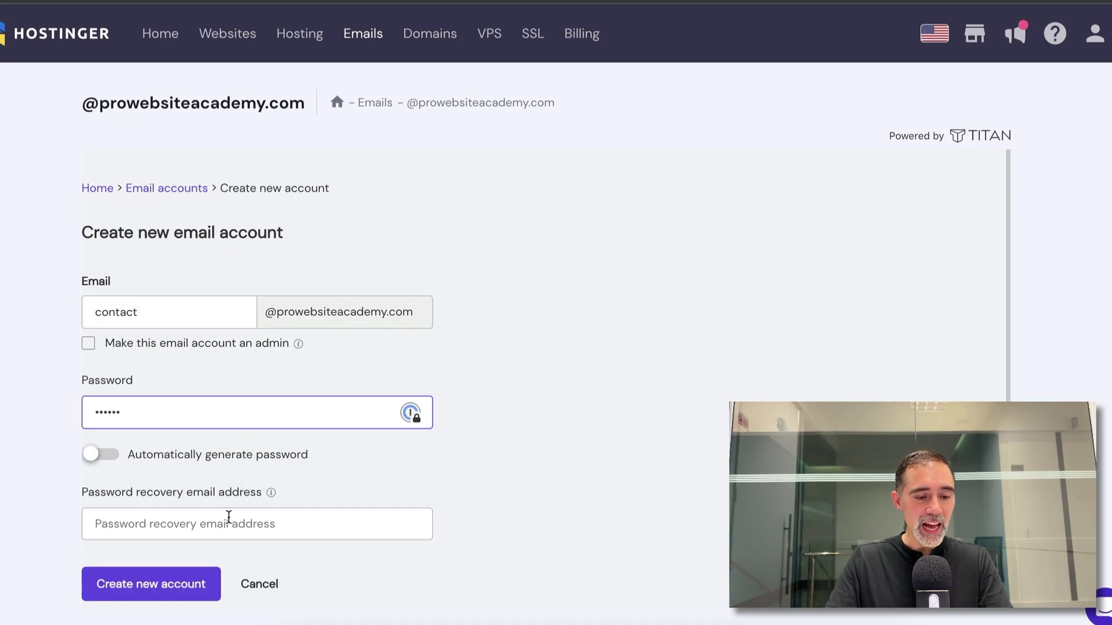
click(229, 517)
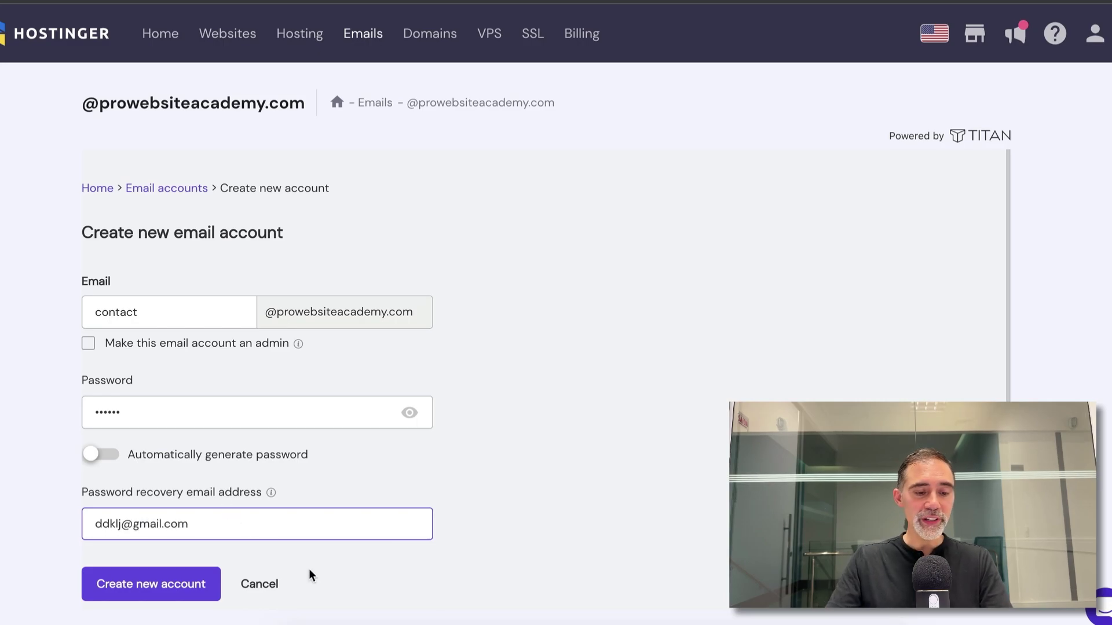
click(164, 585)
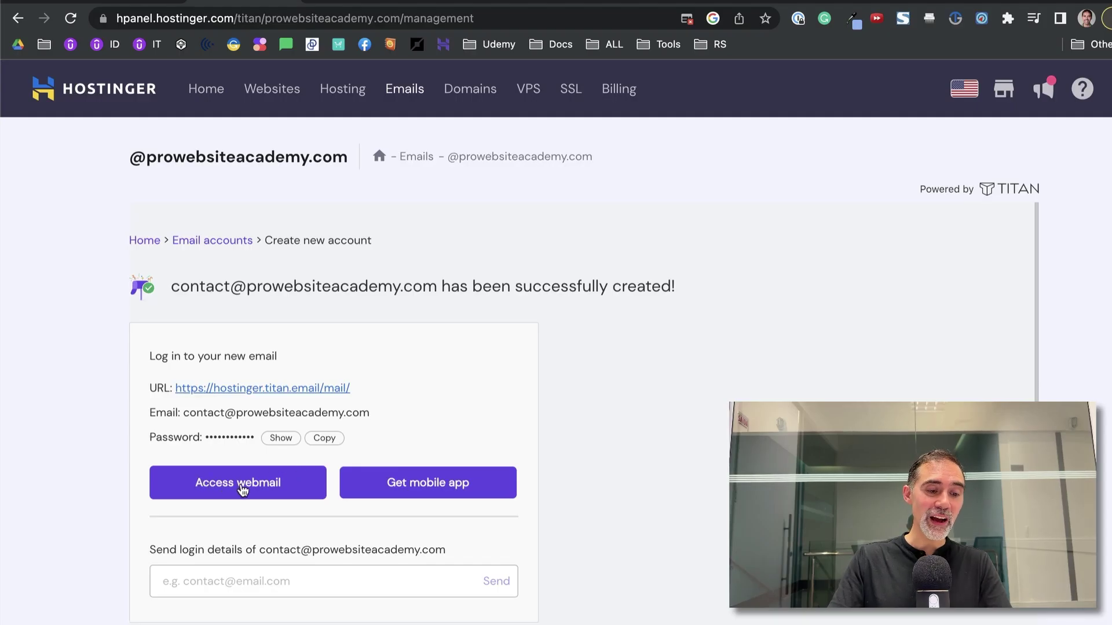
- Open Titan webmail for the new contact mailbox from the success panel
click(235, 489)
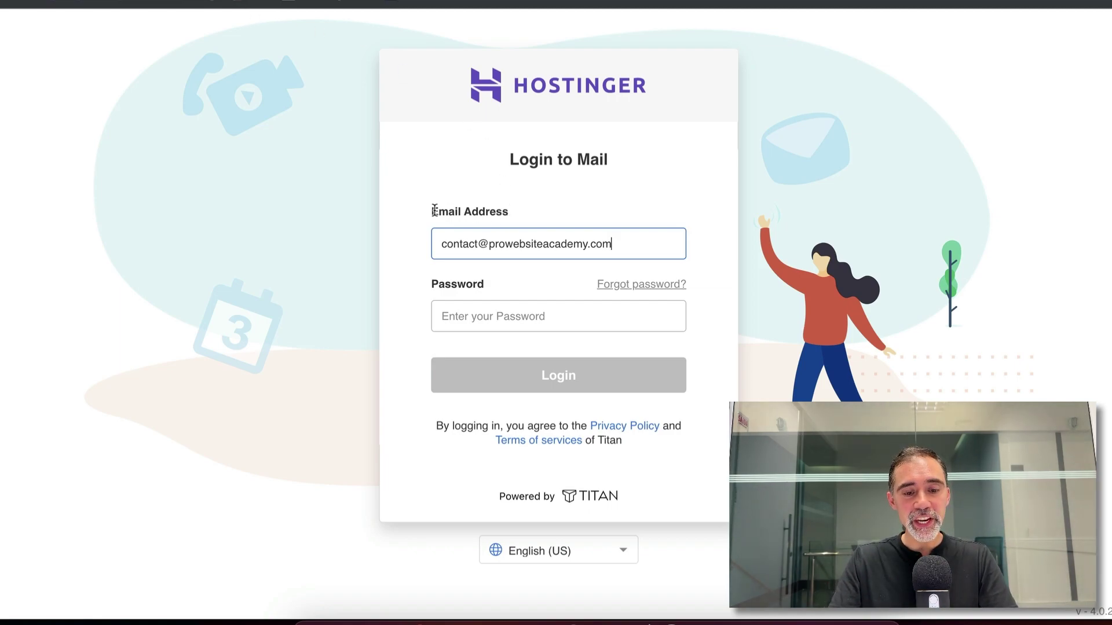
- Sign in to Titan webmail with the contact mailbox password
click(462, 318)
text(••••••)
click(533, 373)
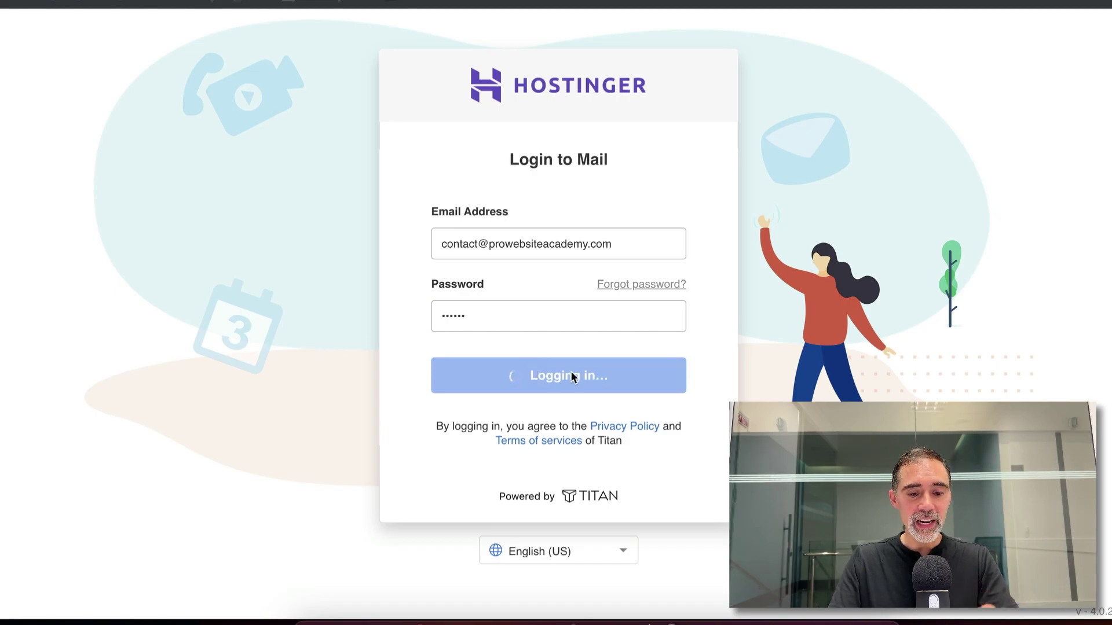
- Get through the welcome setup without a signature and read the Hostinger welcome email
click(549, 514)
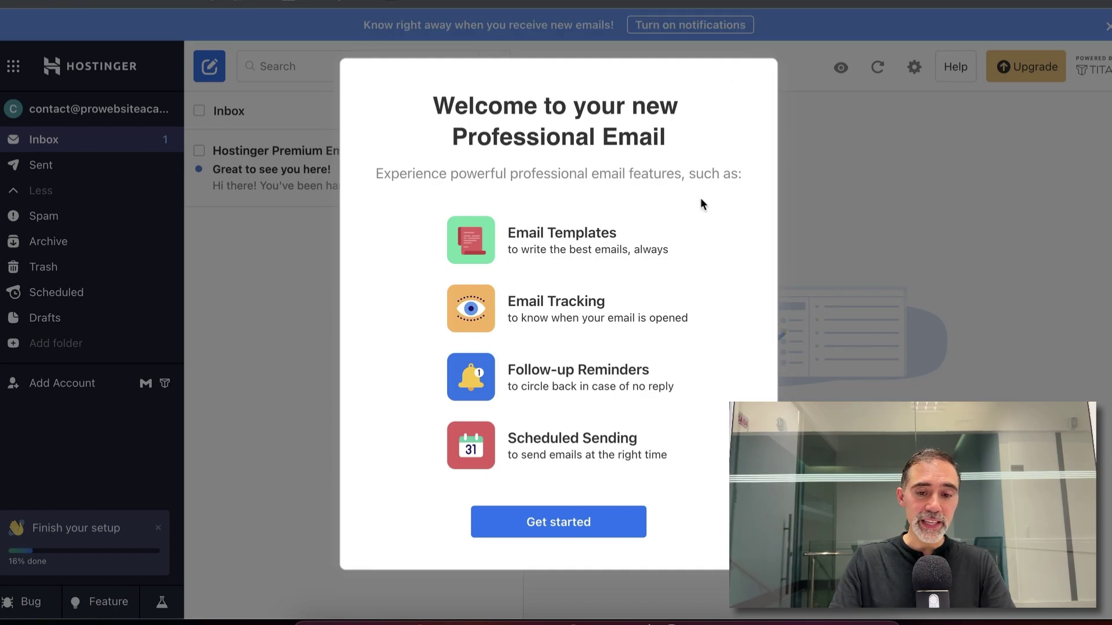
click(564, 522)
click(588, 460)
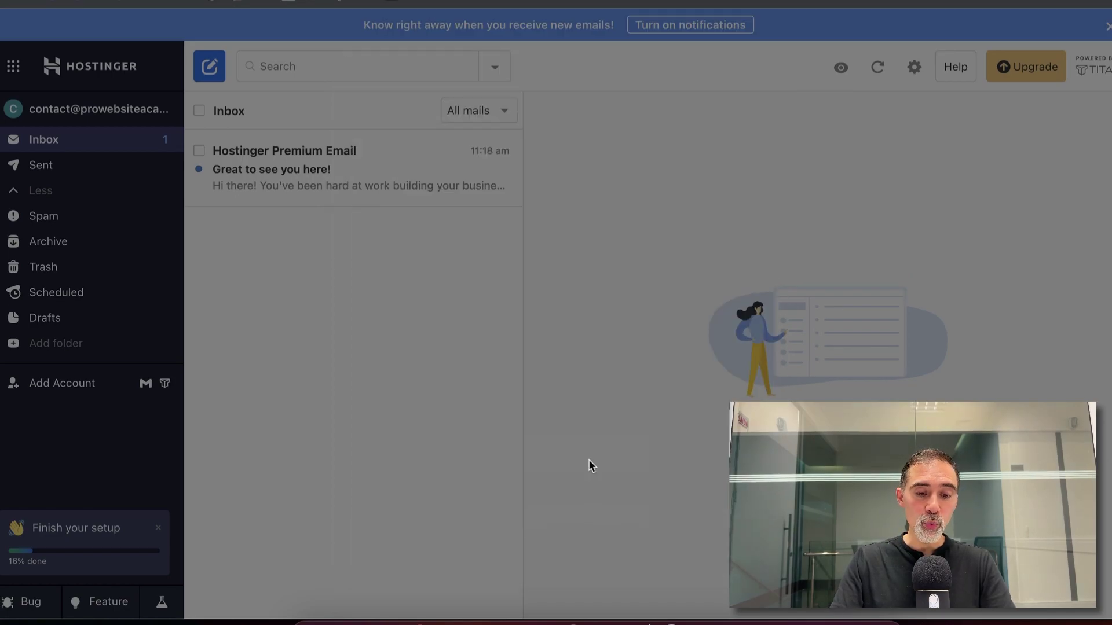
click(559, 439)
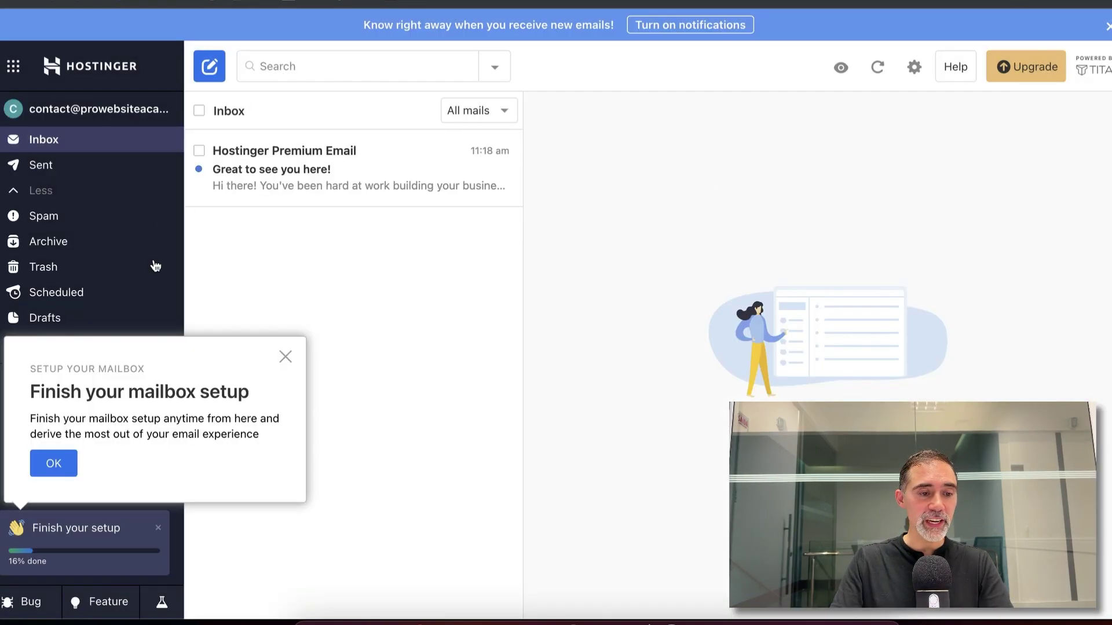
click(286, 357)
click(300, 171)
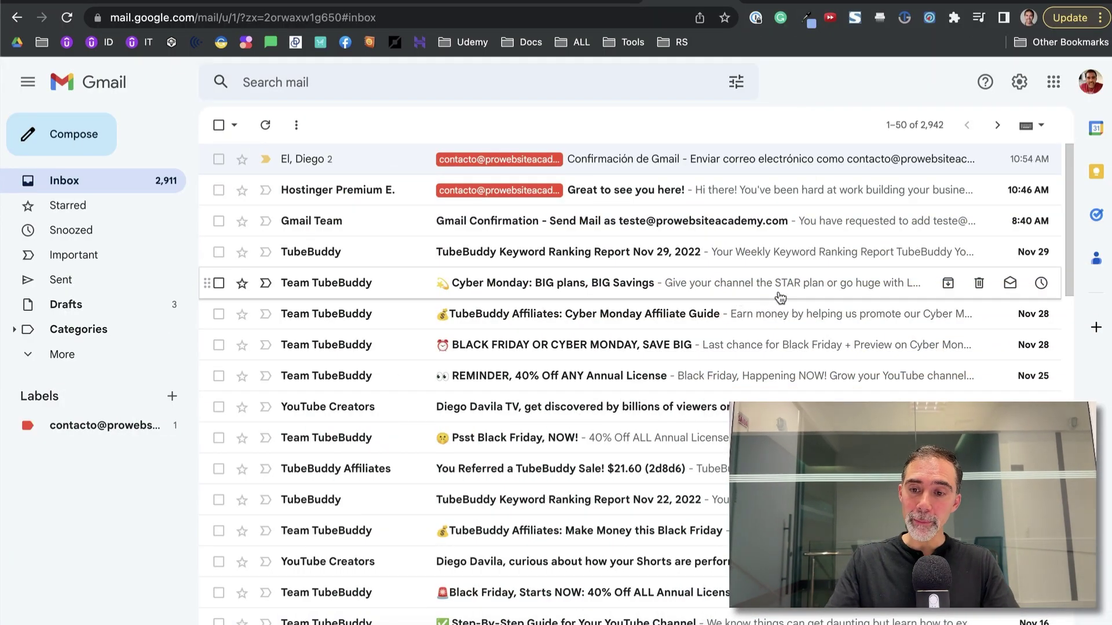
- Show Gmail's full Accounts and Import settings, scrolled to Check mail from other accounts
click(1022, 88)
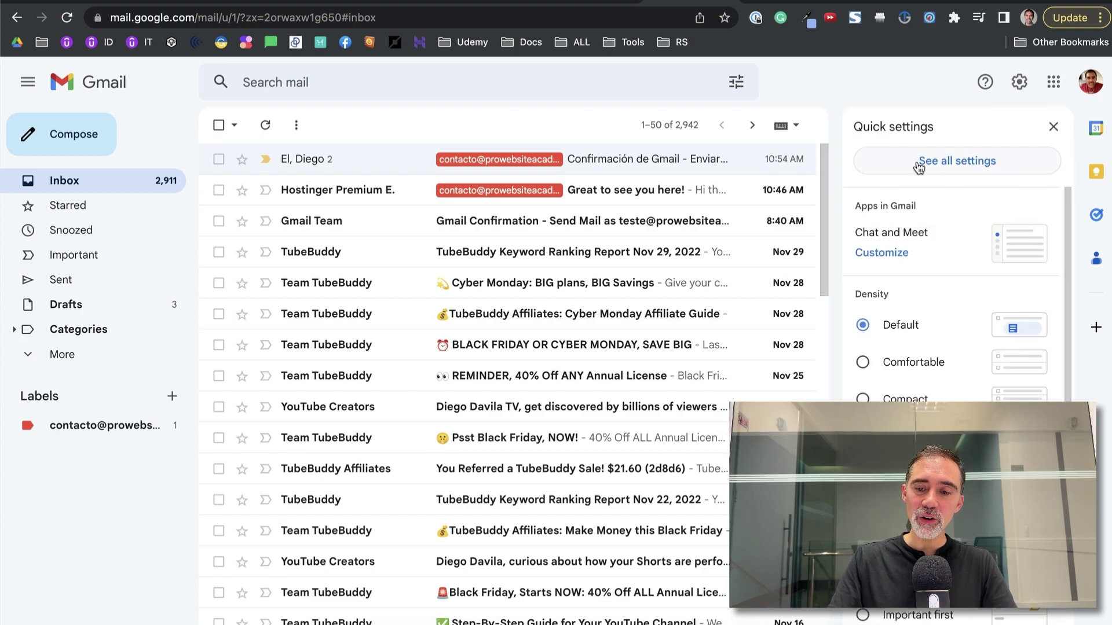
click(984, 165)
click(982, 163)
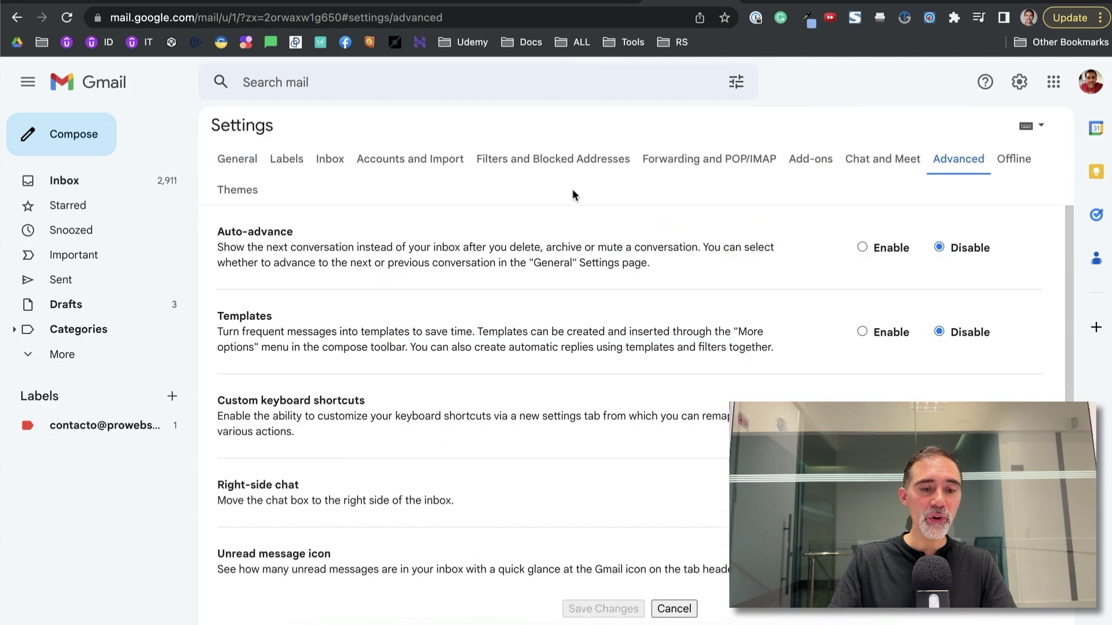
click(370, 164)
scroll(503, 255, down, 3)
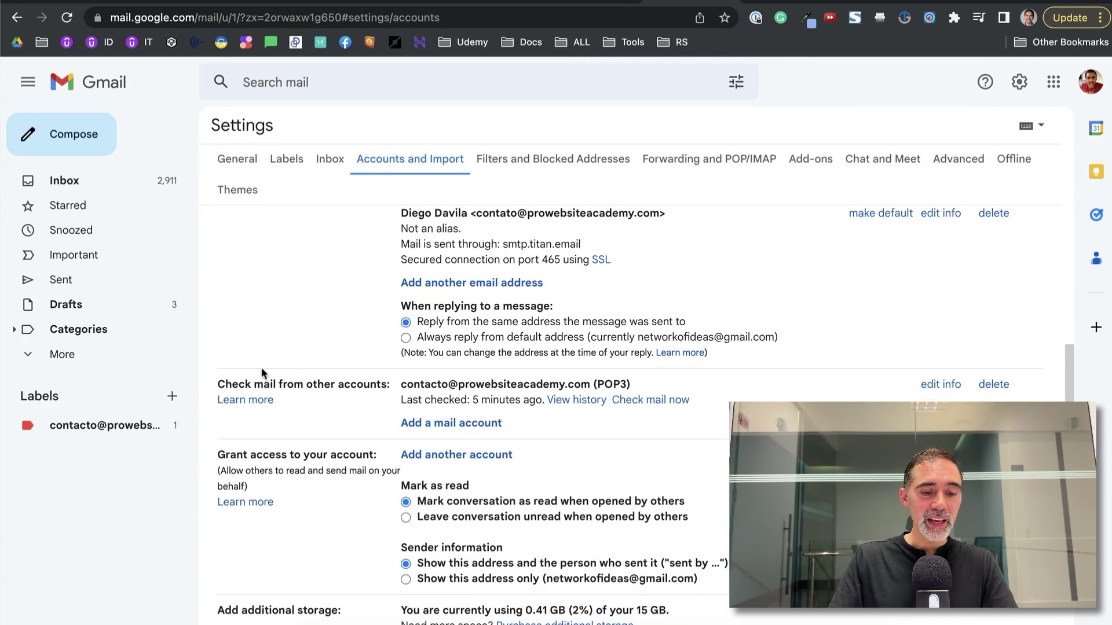
click(448, 425)
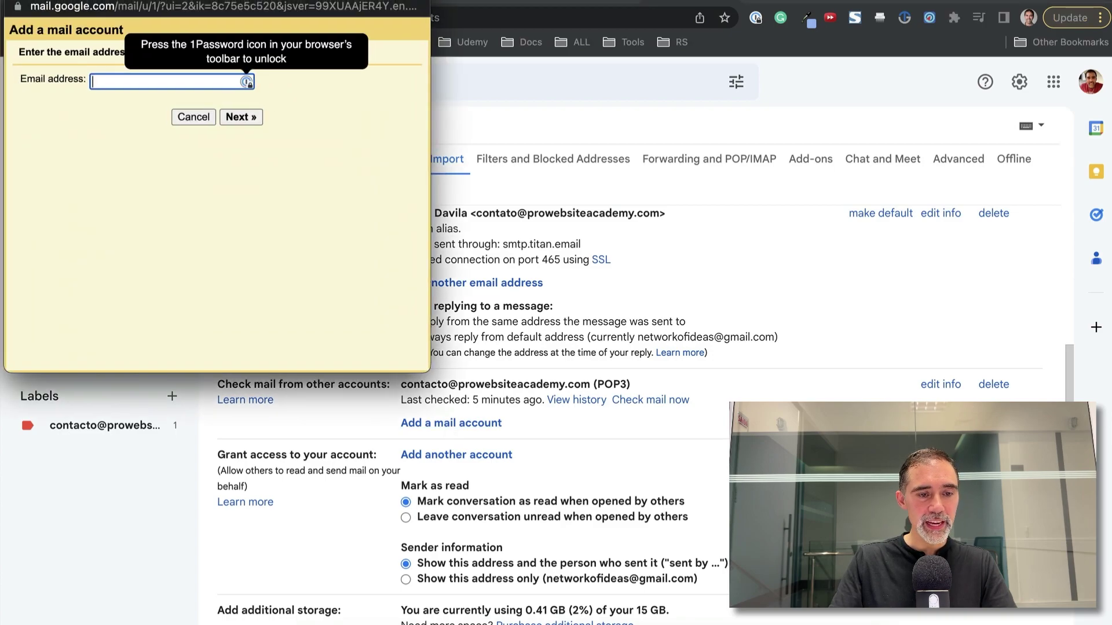
drag(224, 2, 509, 151)
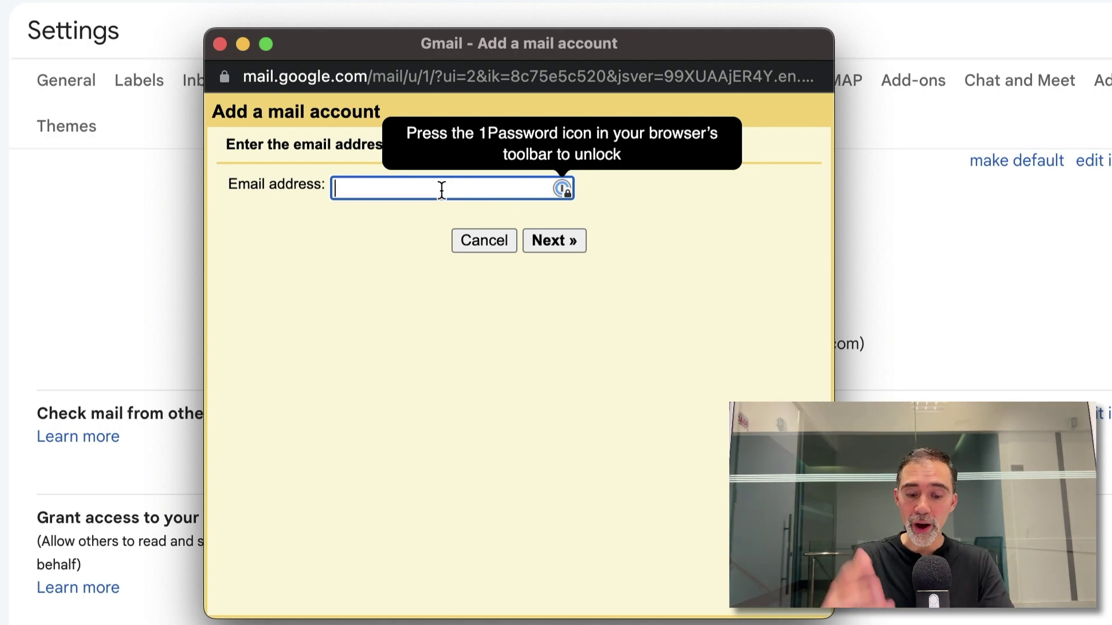
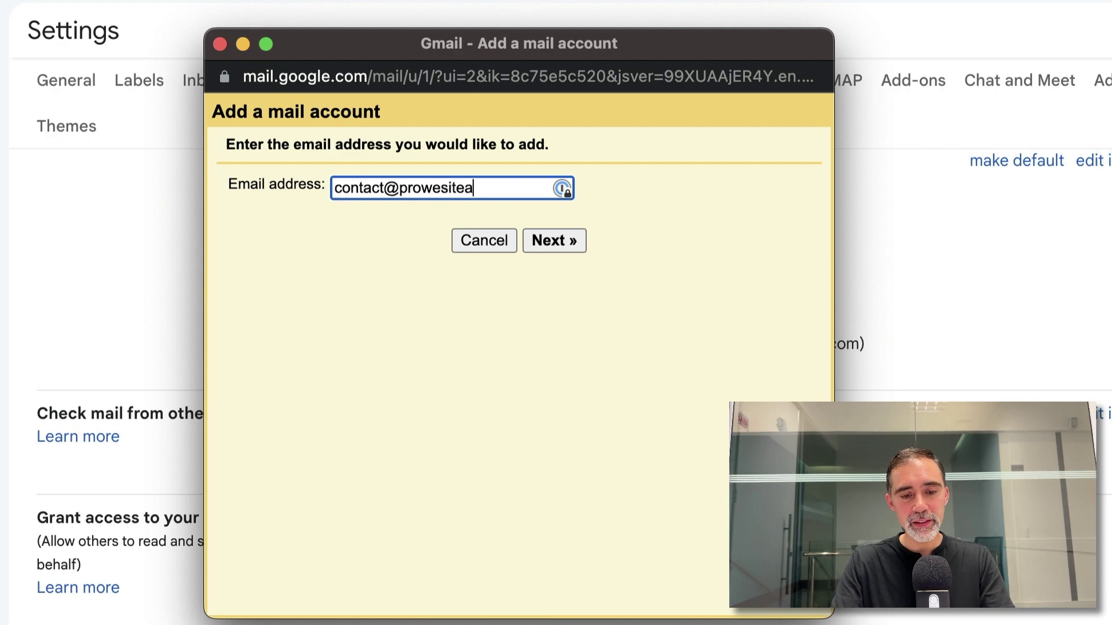
click(552, 241)
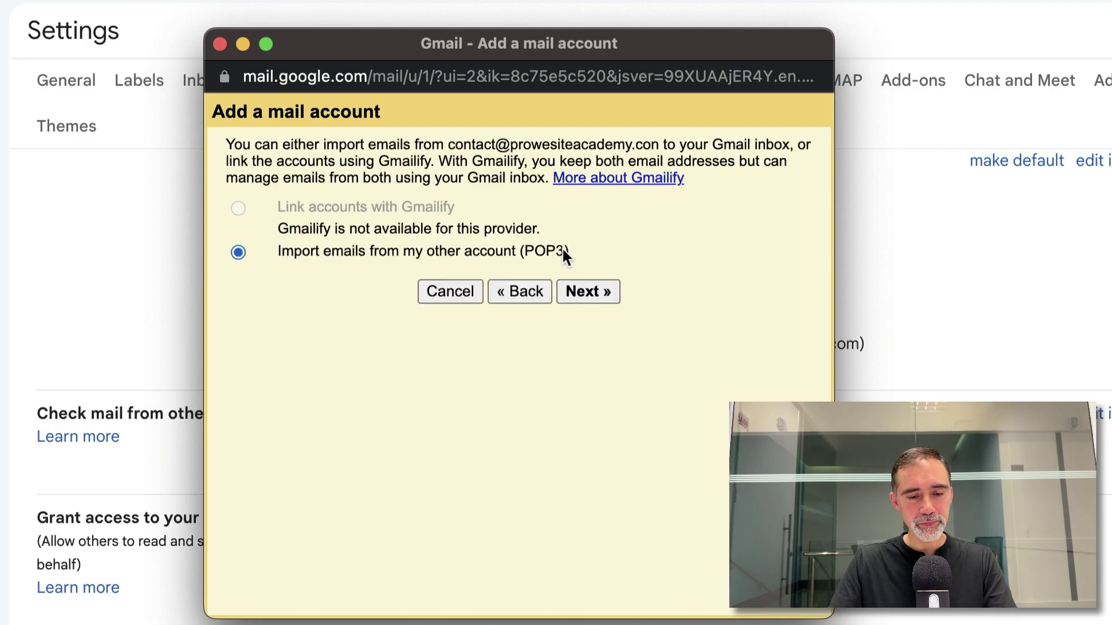
click(581, 290)
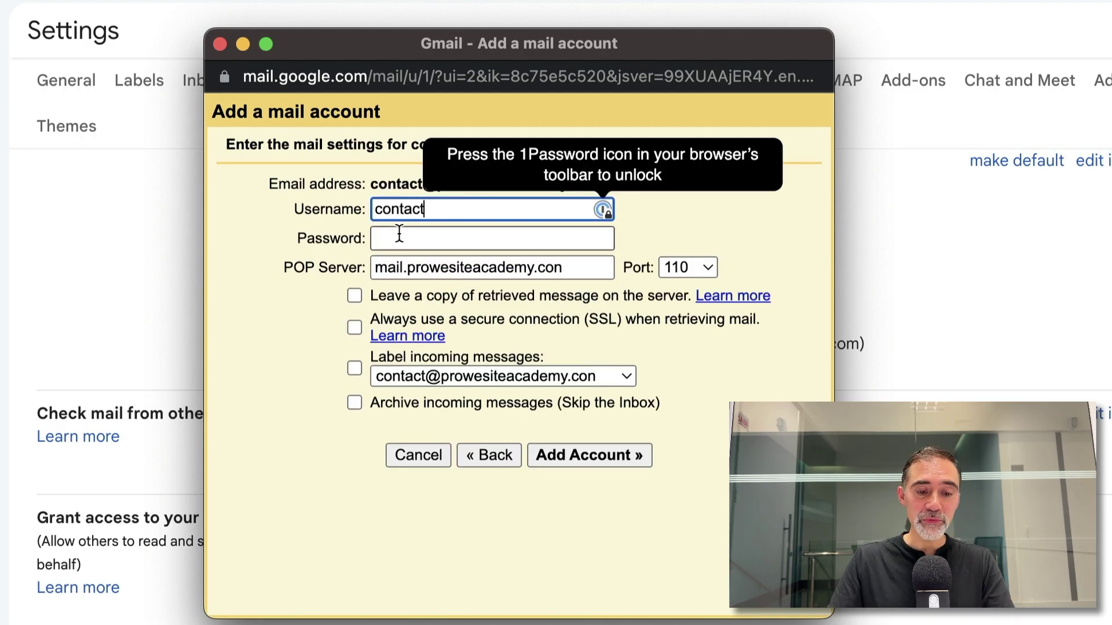
text(@prowebisteacademy.com)
click(461, 240)
text(••)
- Clear the incorrect address from the POP Server field
key(Tab)
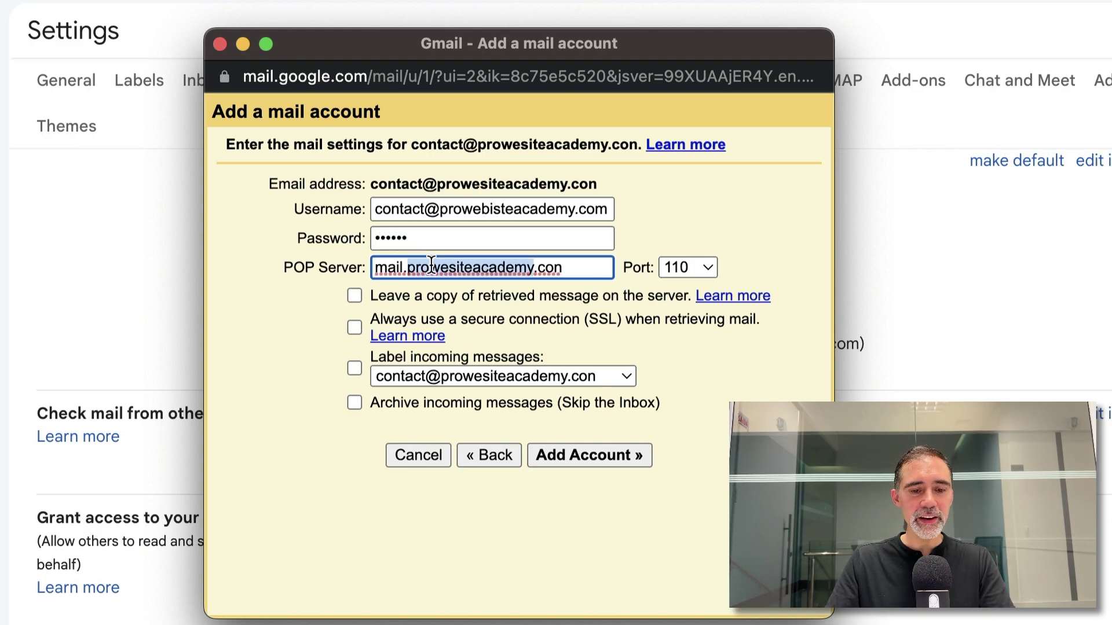
click(432, 267)
key(super+a)
key(BackSpace)
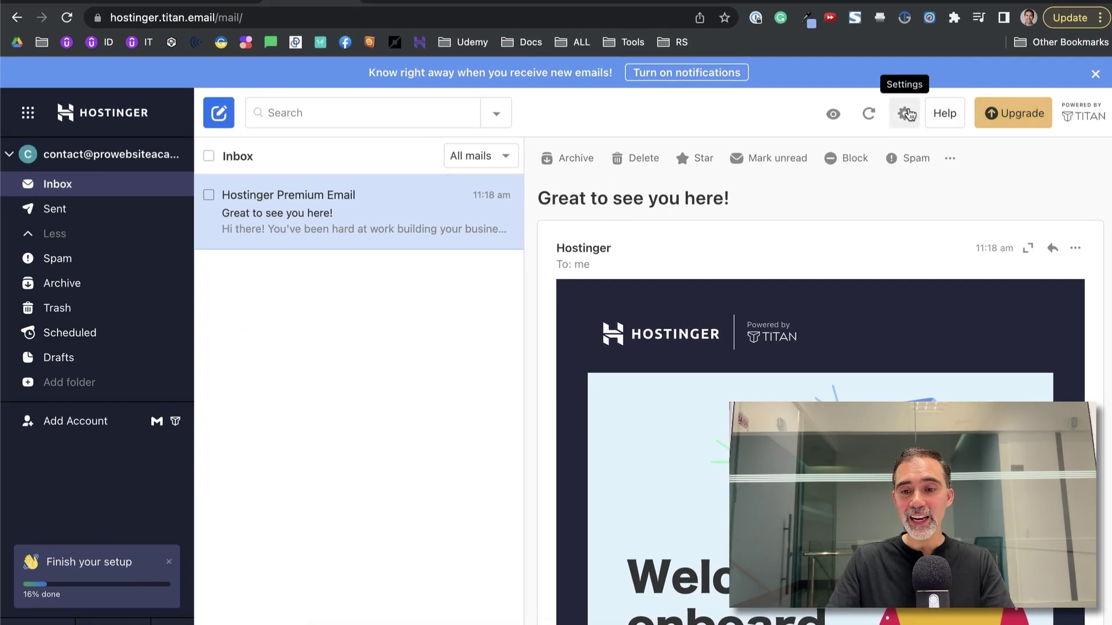
- Copy the POP incoming server pop.titan.email from Titan's third-party apps help article
click(904, 114)
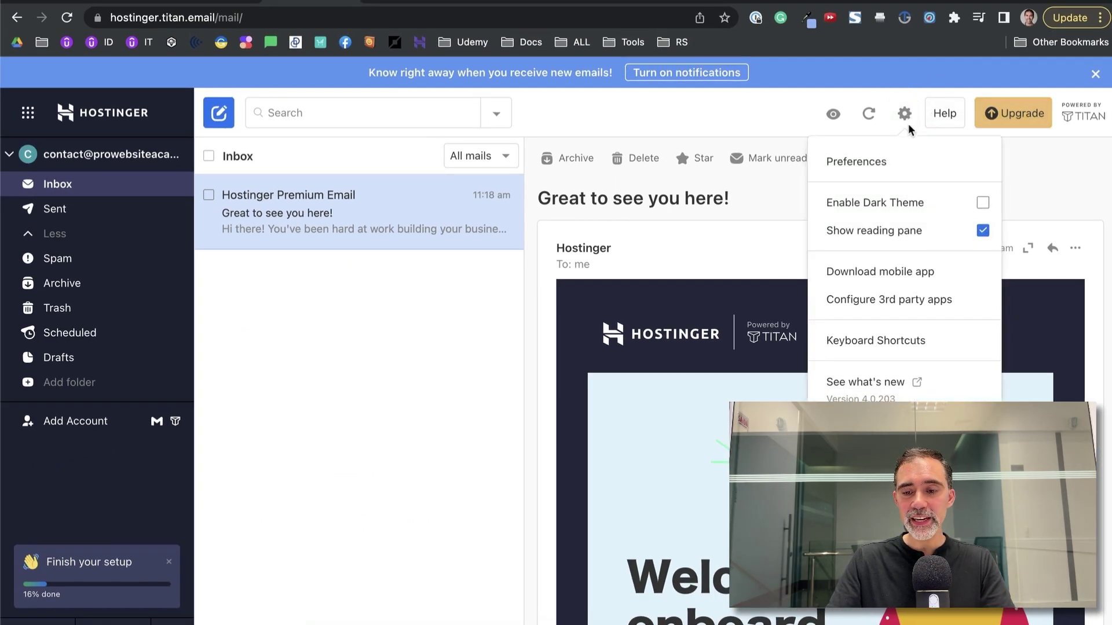
click(919, 307)
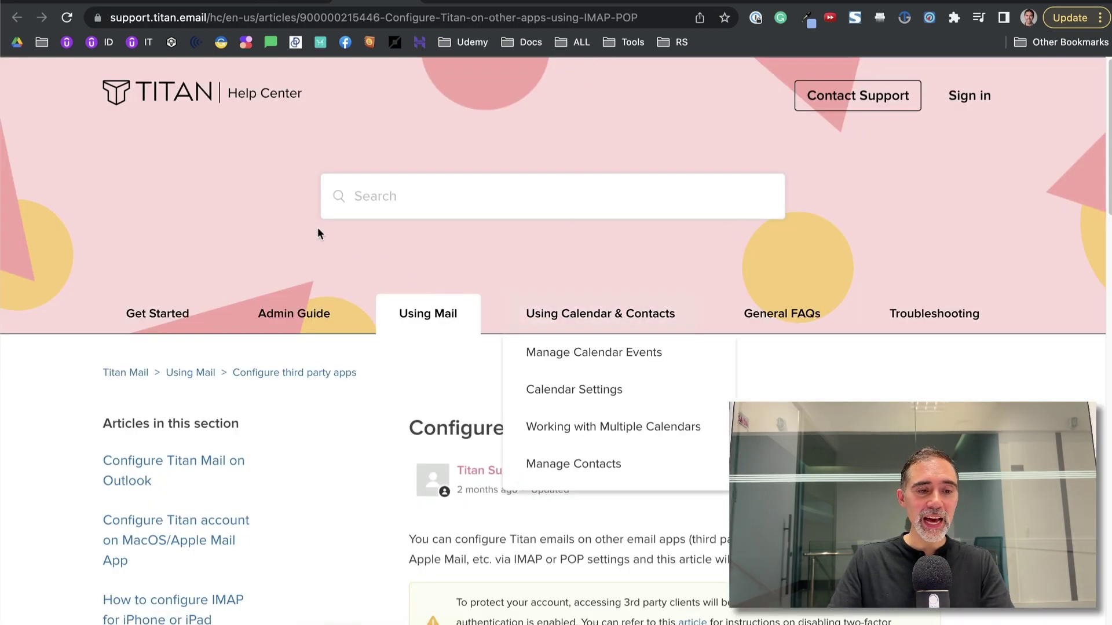
scroll(501, 292, down, 15)
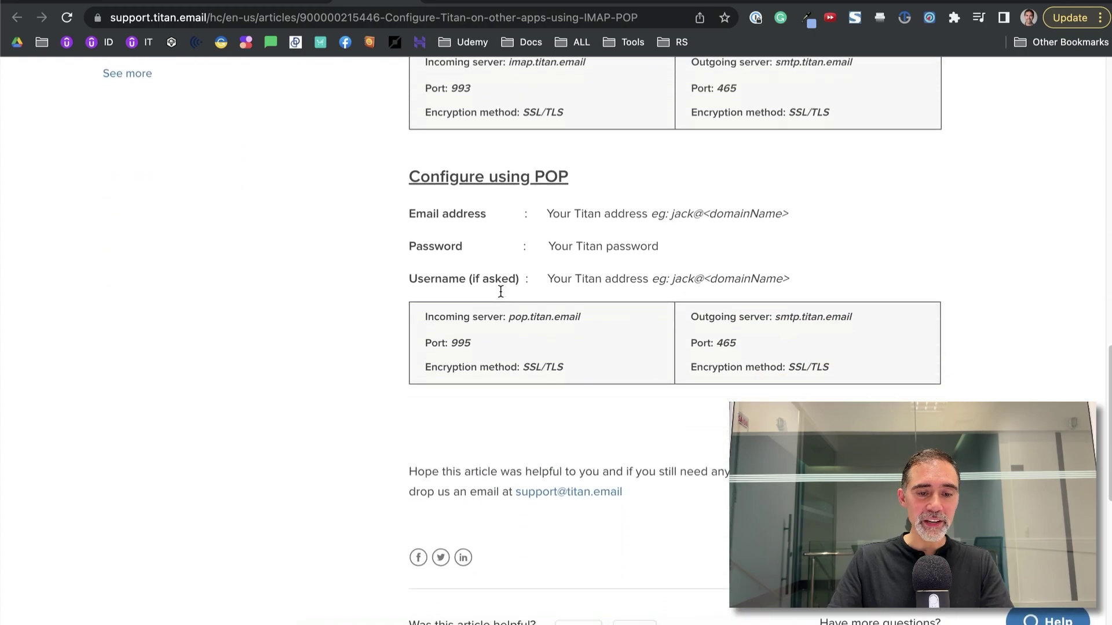
scroll(505, 277, down, 1)
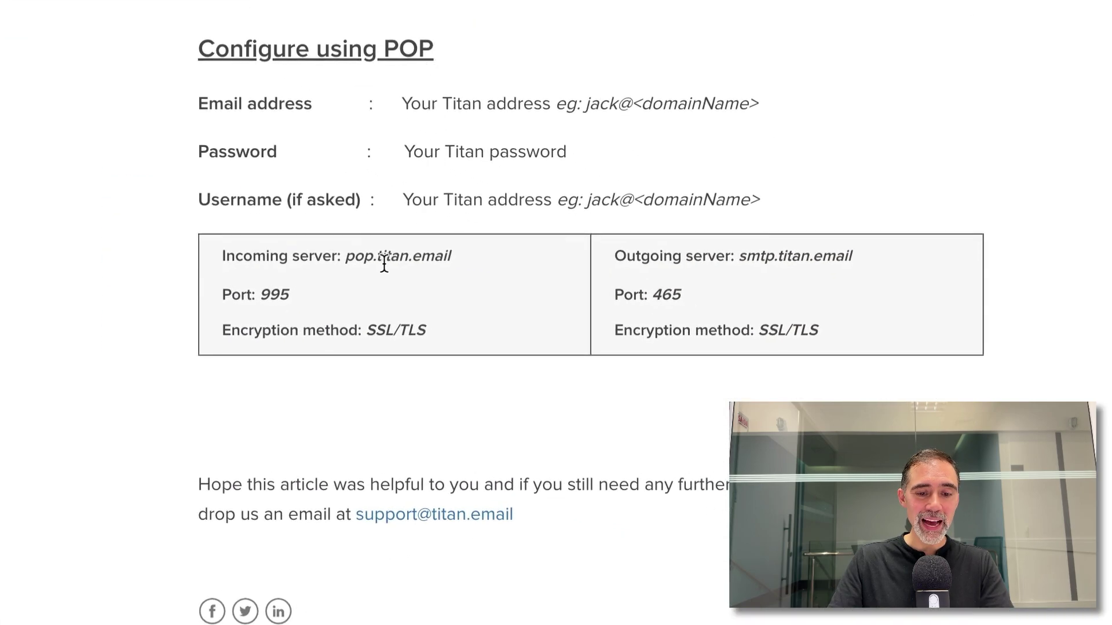
drag(453, 255, 349, 264)
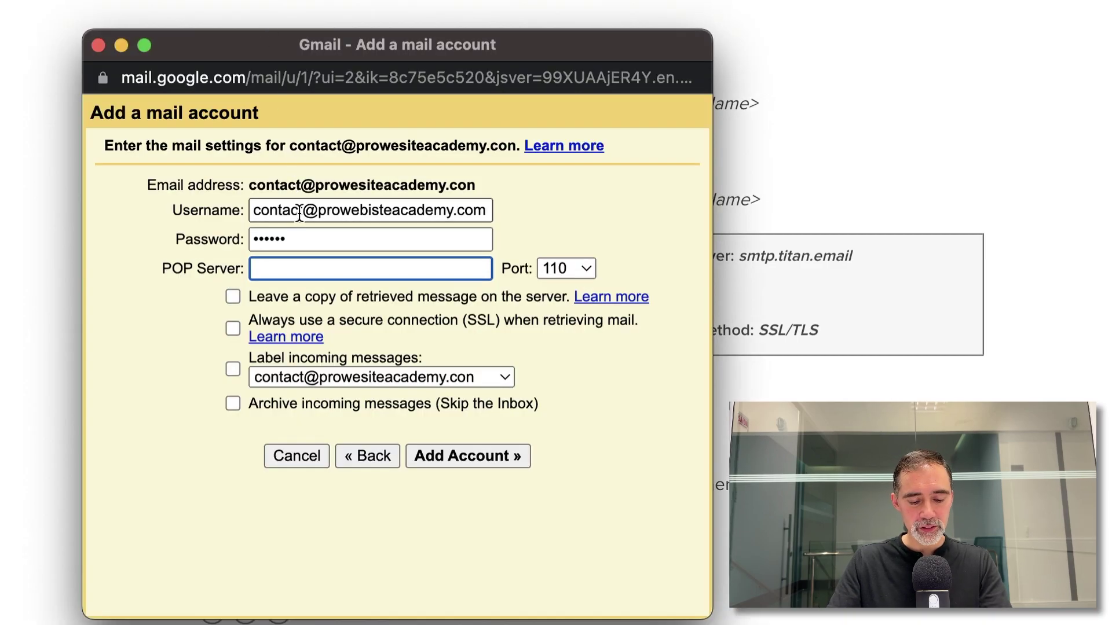
- Enter pop.titan.email as the POP server on port 995 with Always use SSL ticked
text(pop.titan.email)
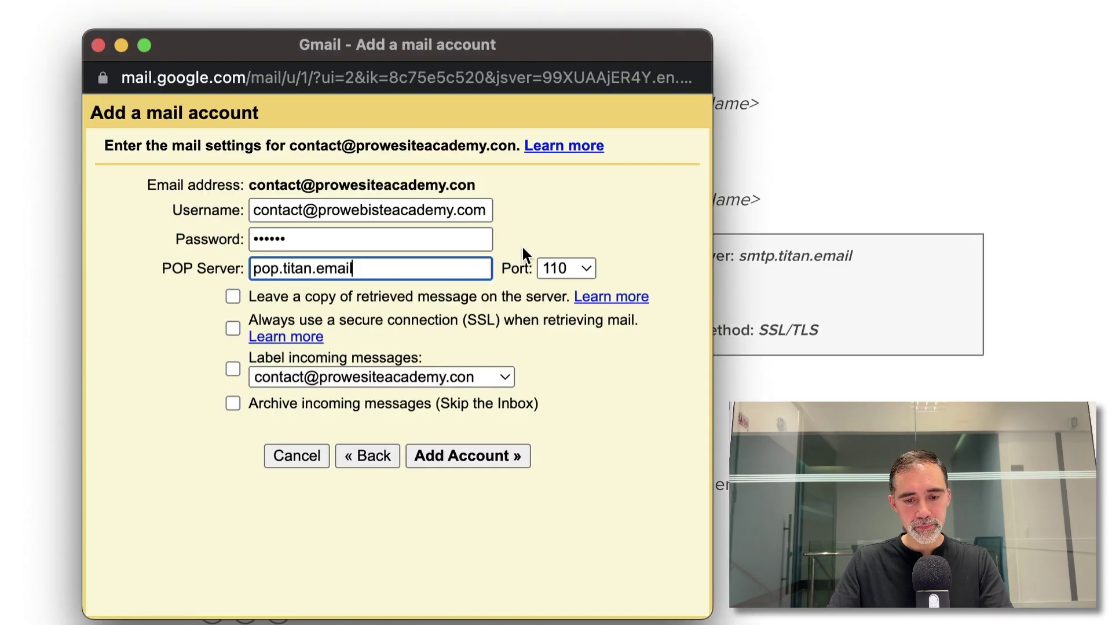
click(550, 267)
click(544, 345)
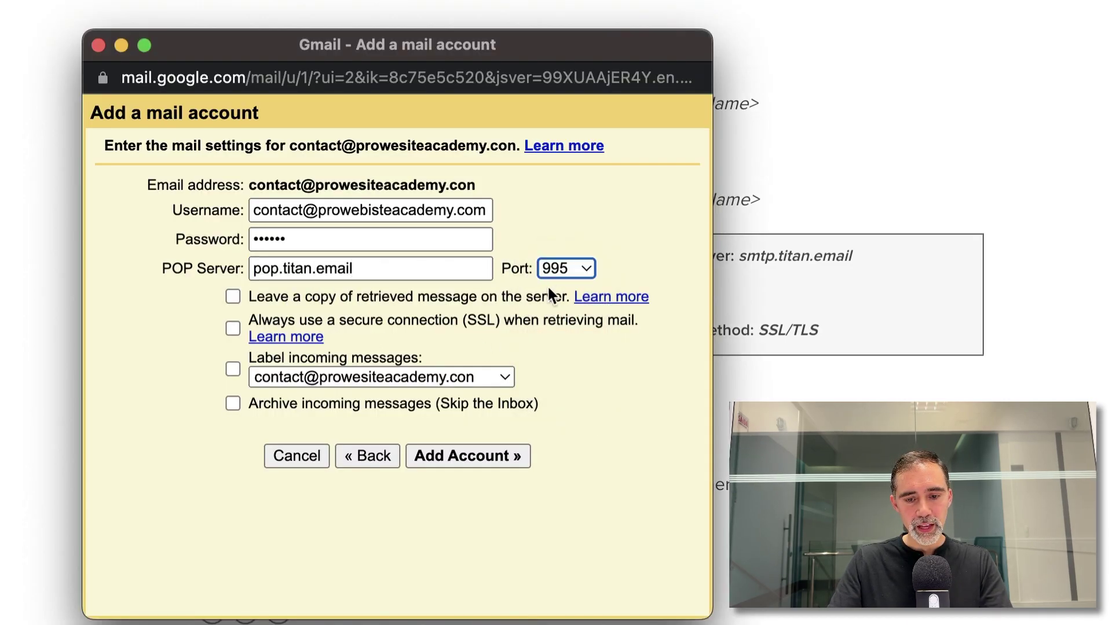
click(230, 324)
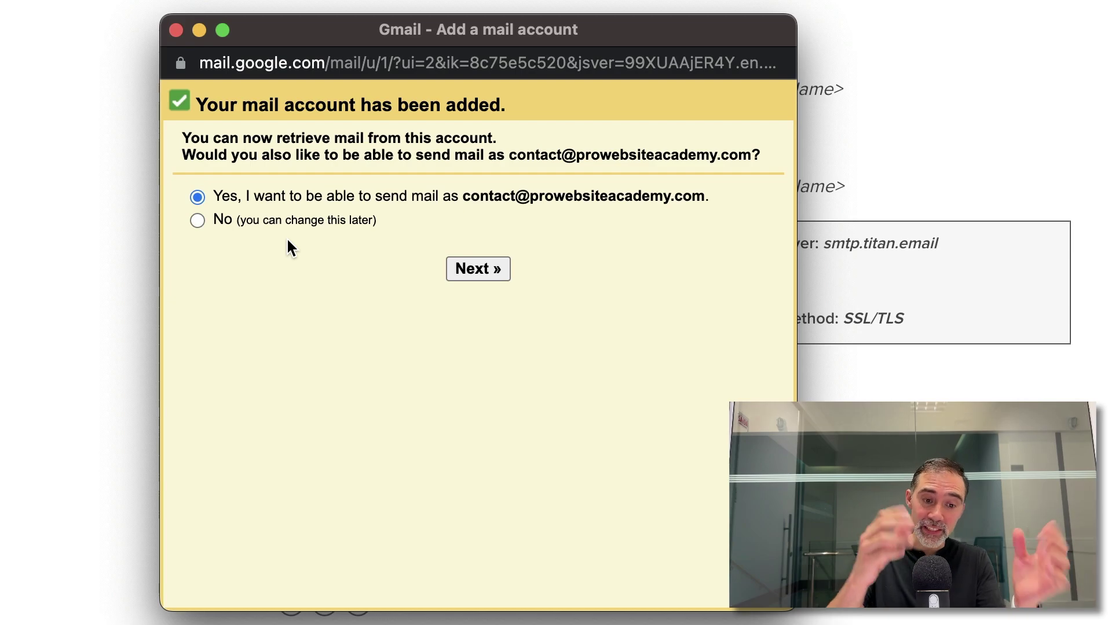
- Start sending as the business address, edit the sender name, and untick Treat as an alias
click(487, 268)
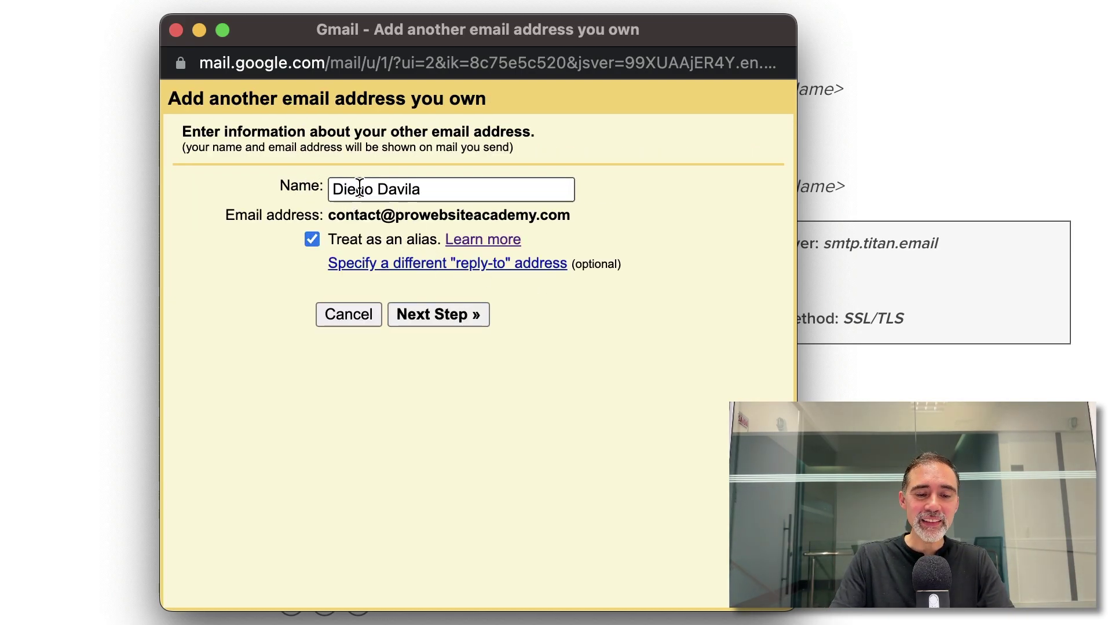
drag(417, 188, 327, 181)
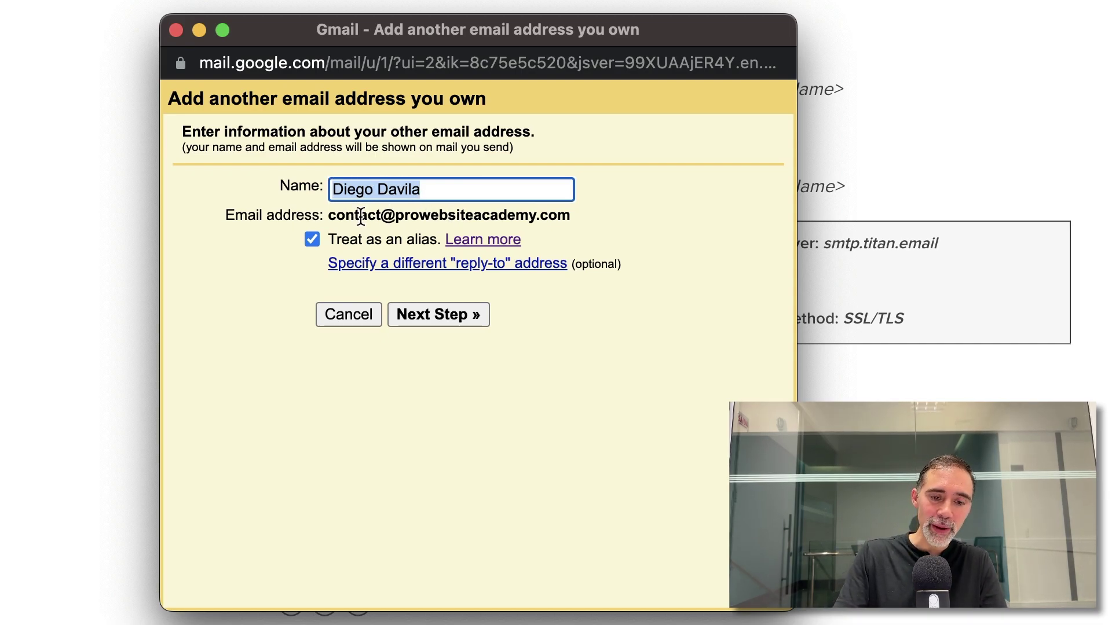
click(316, 240)
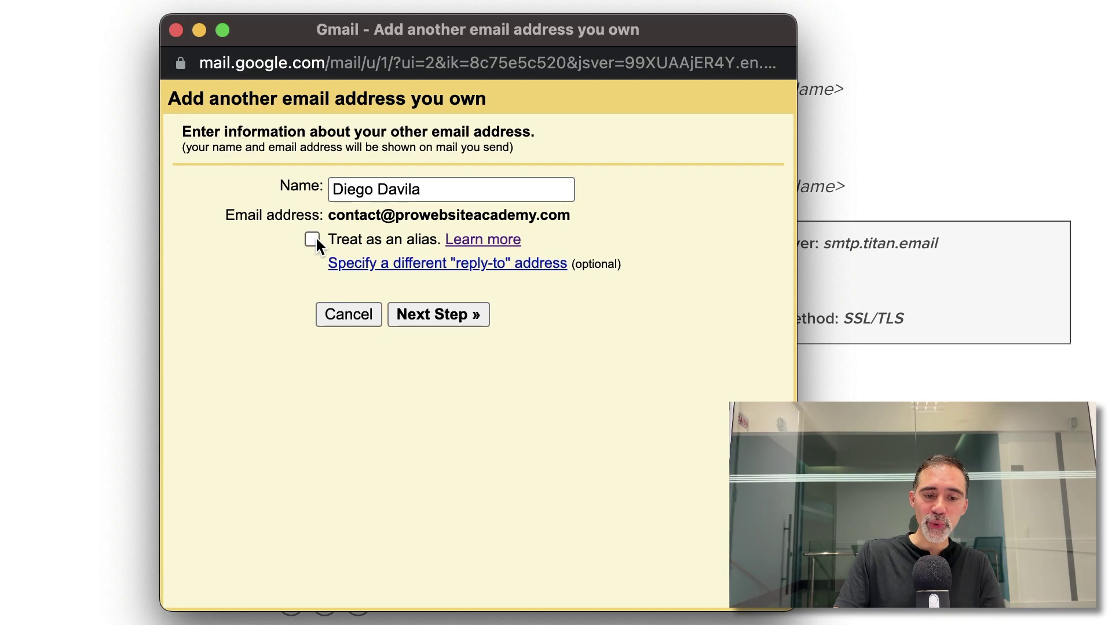
click(434, 315)
- Replace the prefilled SMTP server with smtp.titan.email copied from the Titan article
drag(478, 234, 290, 219)
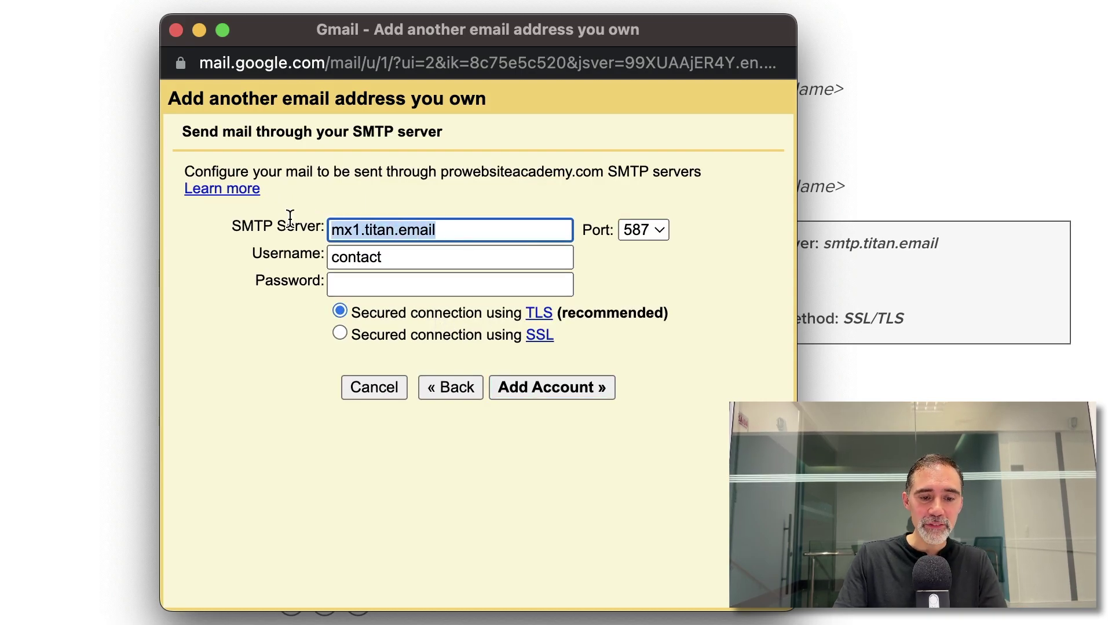
key(BackSpace)
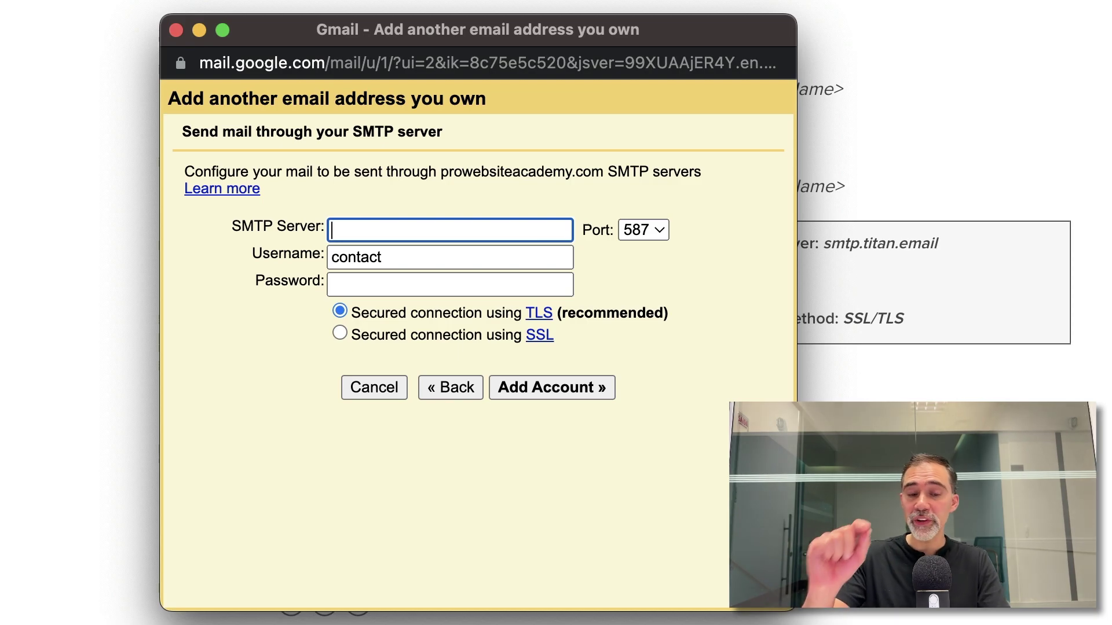
click(954, 272)
drag(887, 244, 949, 241)
key(super+c)
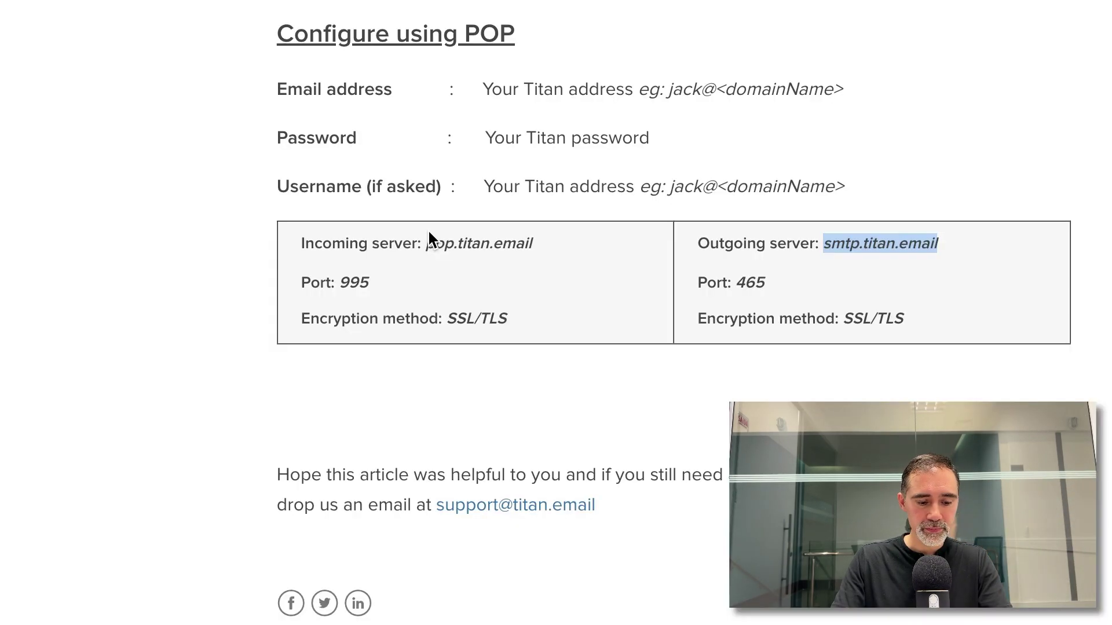
key(super+Tab)
key(super+v)
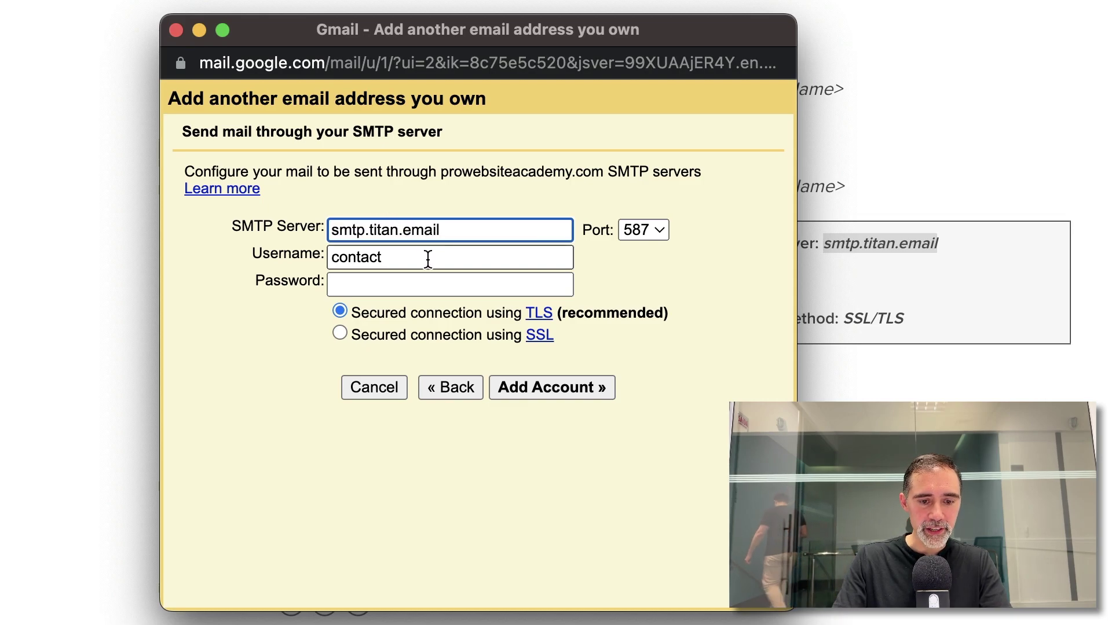
- Complete the username as the full business email address and move to the password
click(427, 259)
text(@)
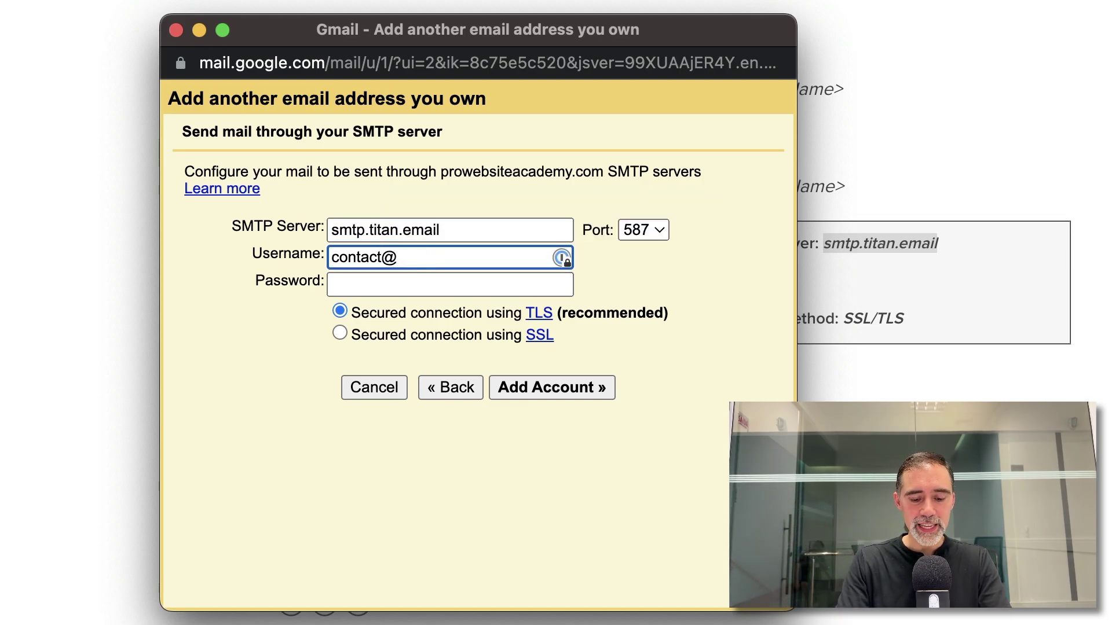
text(w)
key(BackSpace)
text(prowe)
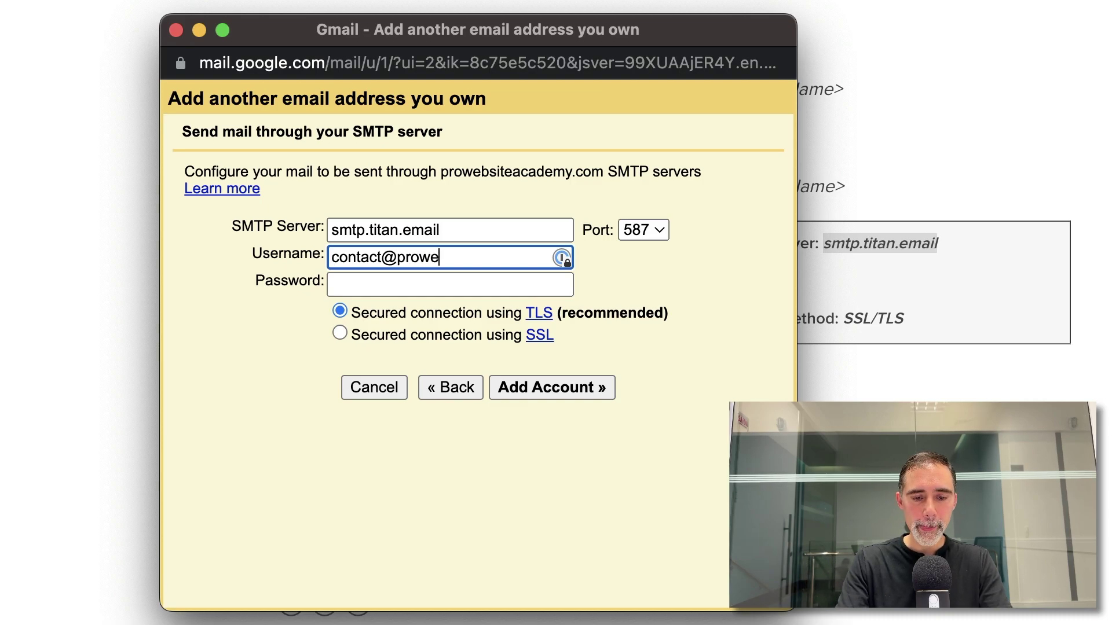
text(bsite)
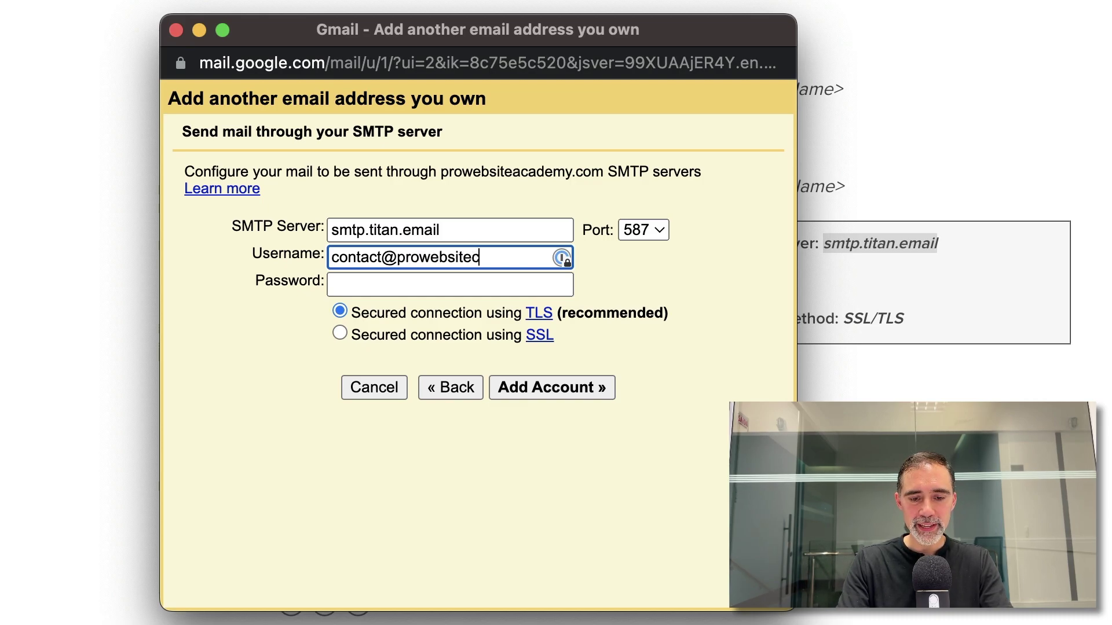
text(academy.co)
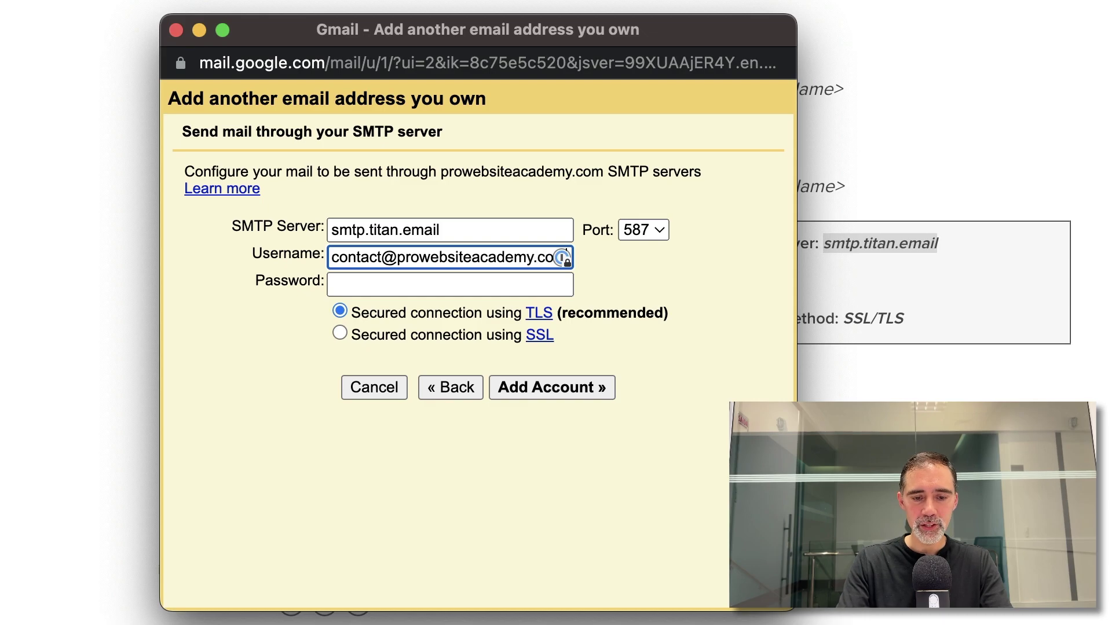
text(m)
key(Tab)
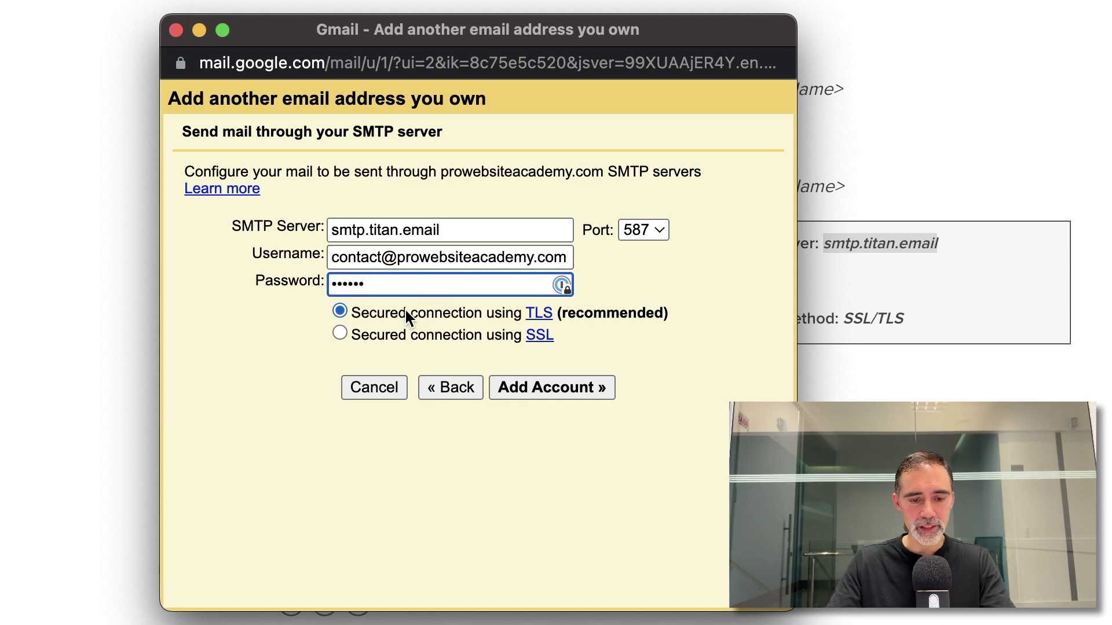
- Select SSL, set the SMTP port to 465, and add the account
click(340, 335)
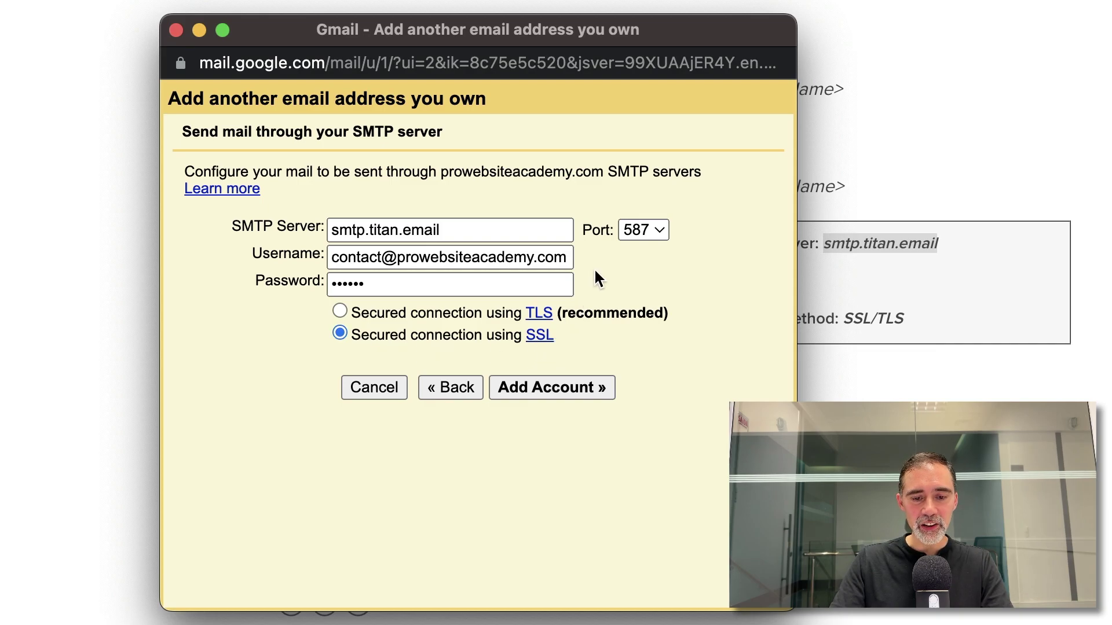
click(817, 314)
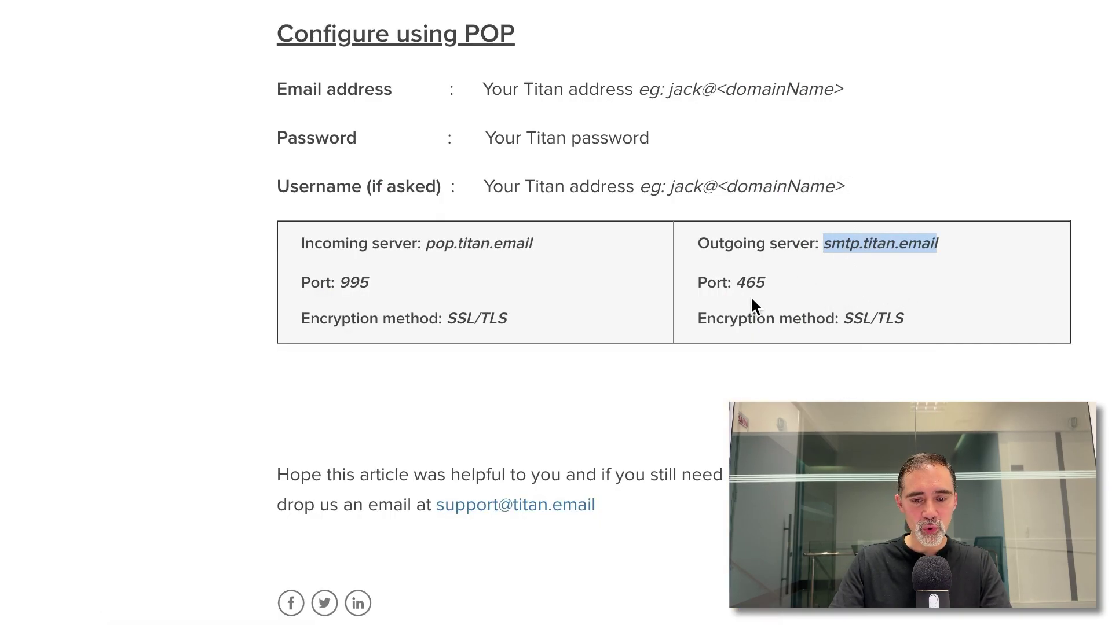
key(super+grave)
click(631, 231)
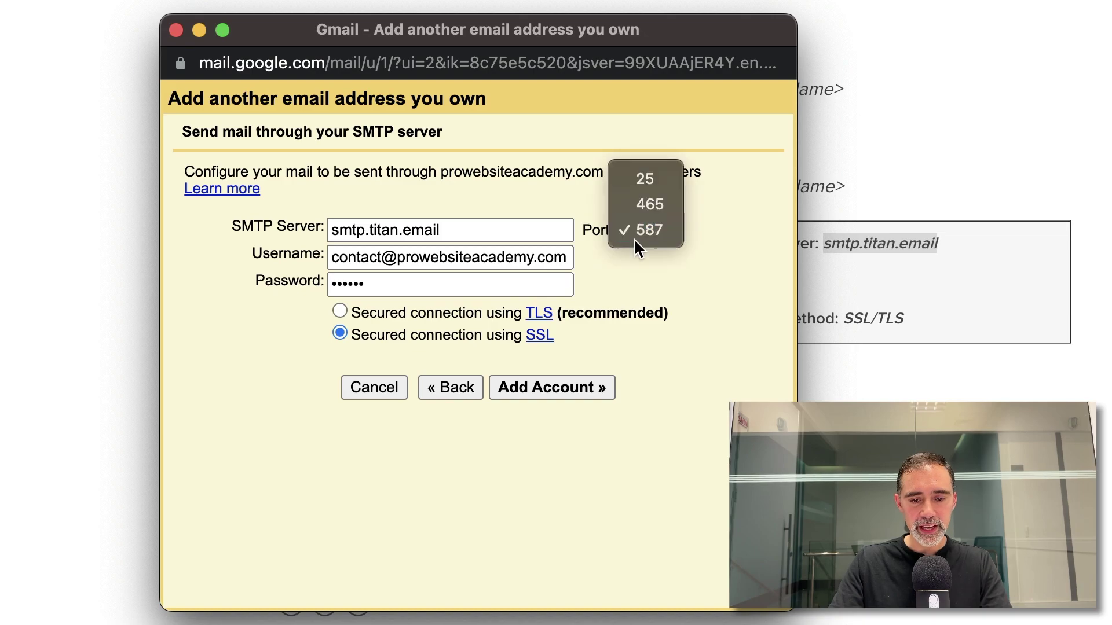
click(625, 215)
click(558, 388)
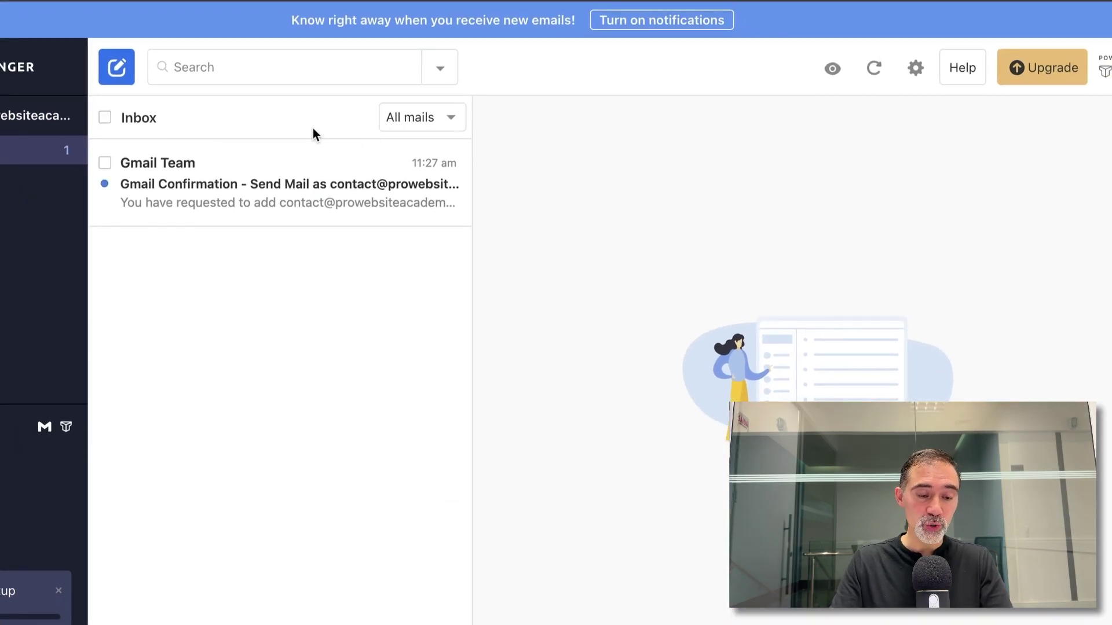
- Copy the code from the Gmail Confirmation email in Titan Mail and verify it in Gmail
click(282, 192)
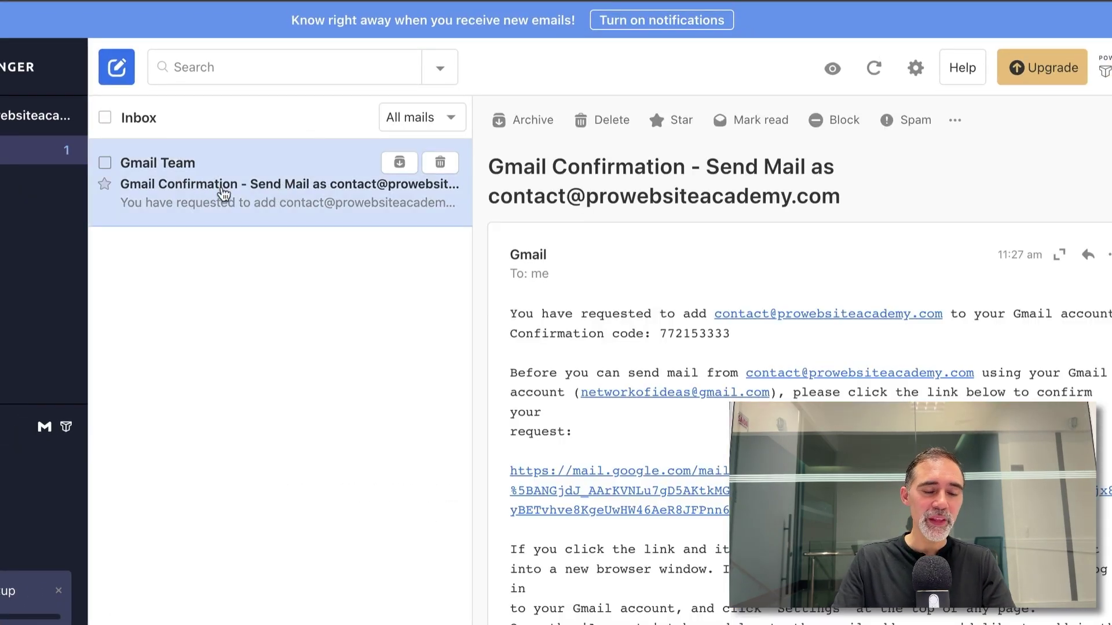
right_click(695, 333)
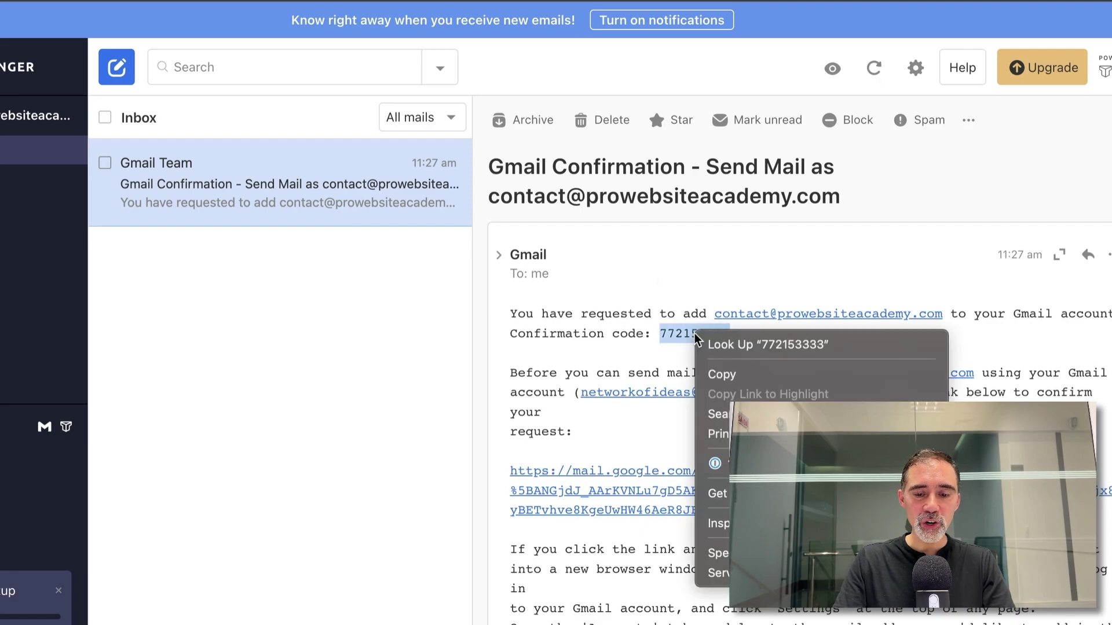
click(740, 373)
key(super+Tab)
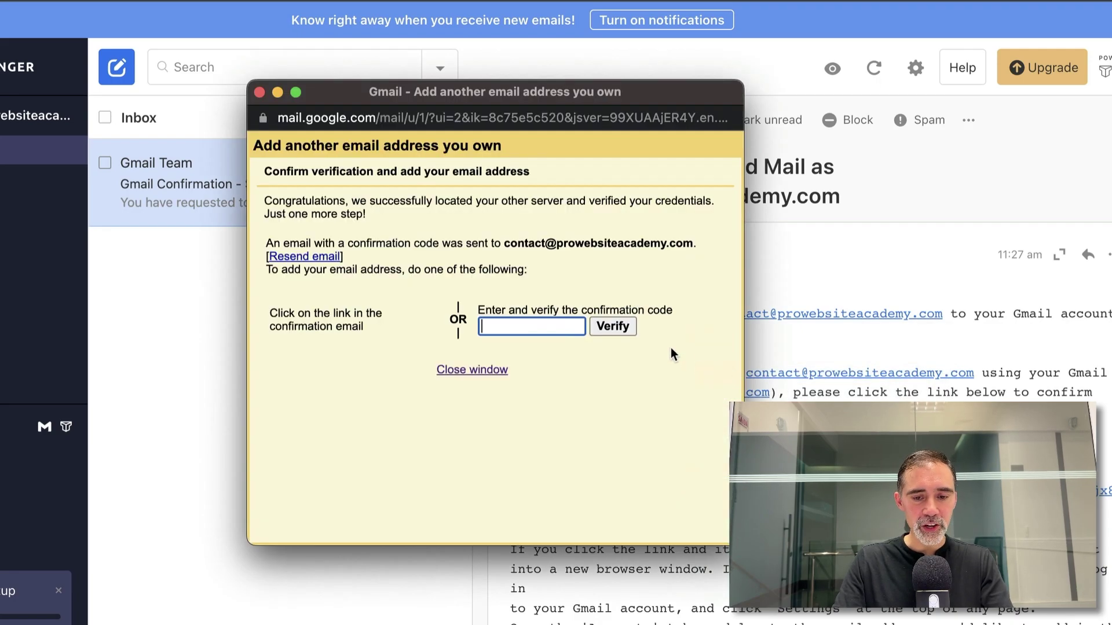
key(super+v)
click(612, 326)
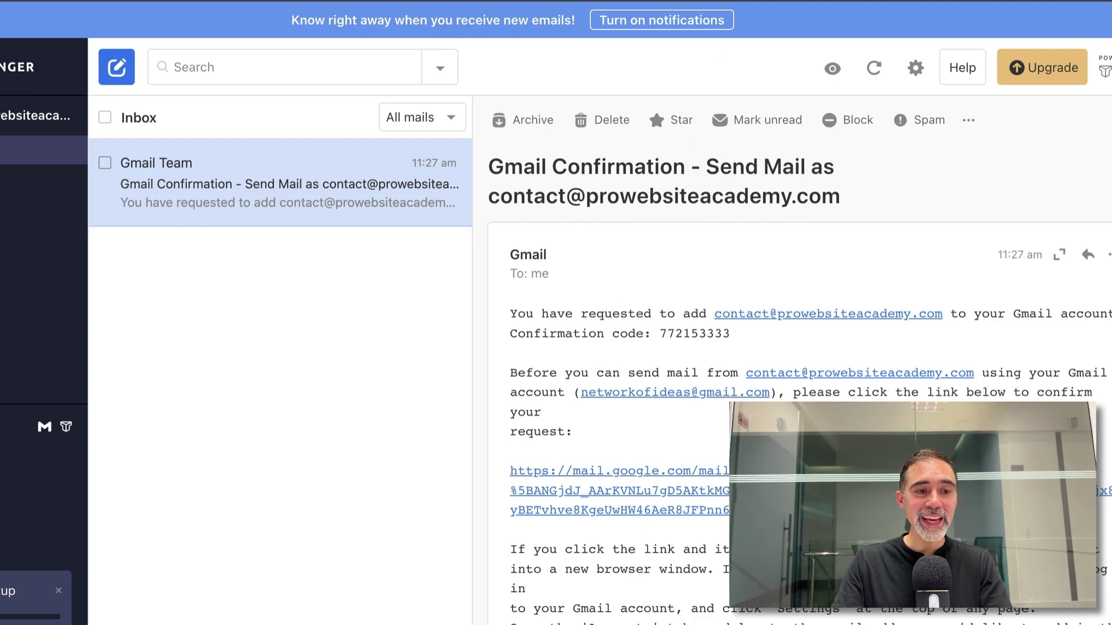
key(super+Tab)
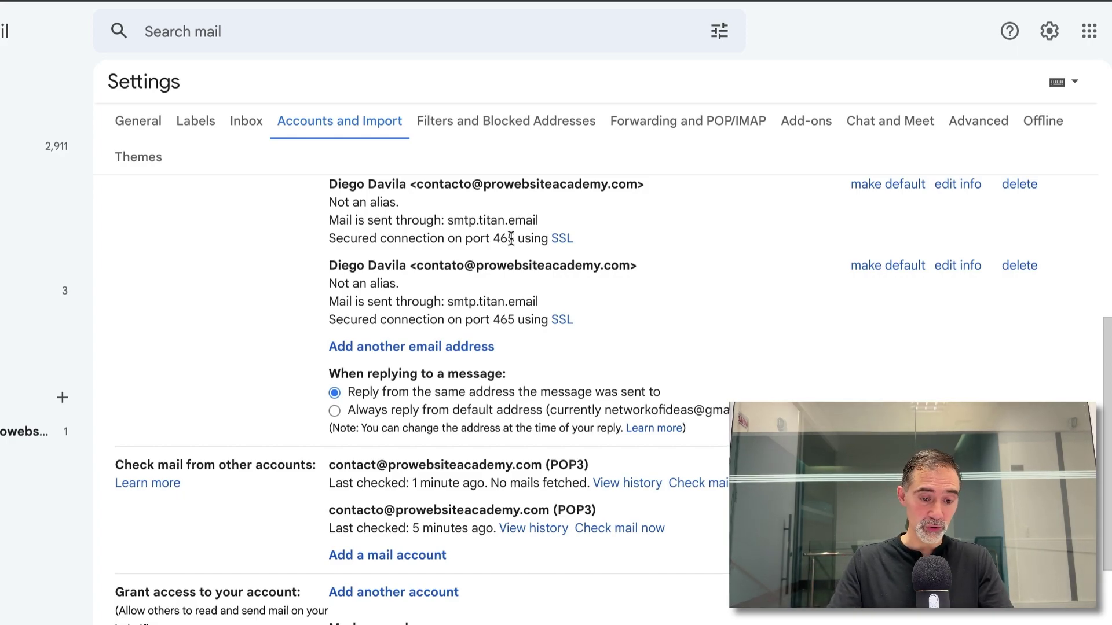
- Scroll through Accounts and Import to review the business address sending via smtp.titan.email
scroll(510, 240, down, 1)
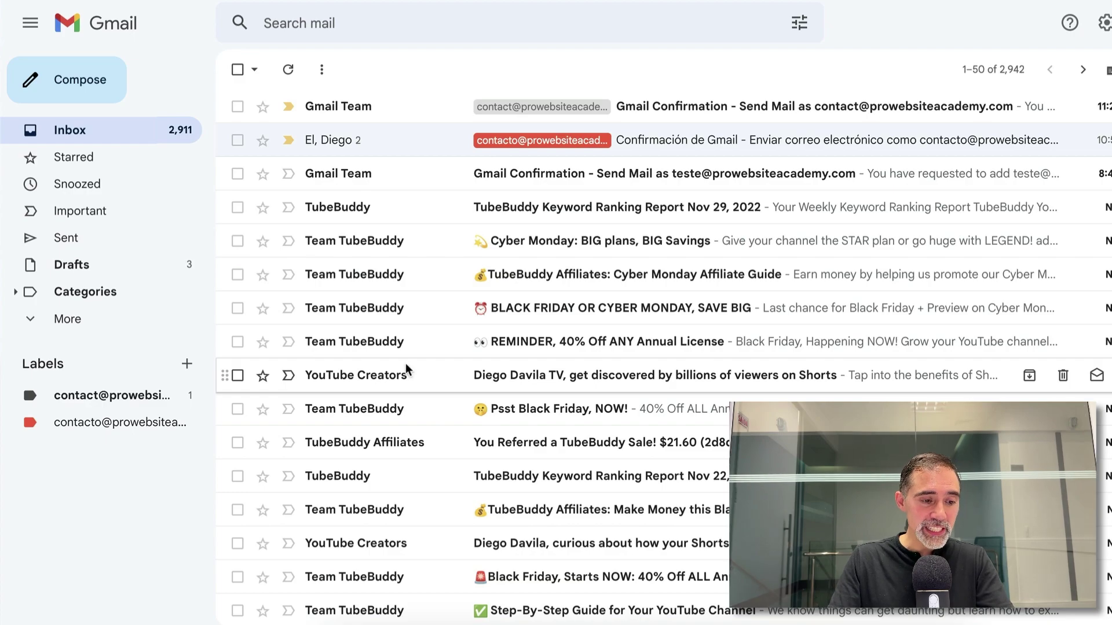
- Set the business-address label colour in Gmail's sidebar to blue
mouse_move(12, 371)
mouse_down()
mouse_move(168, 417)
mouse_move(210, 417)
mouse_up()
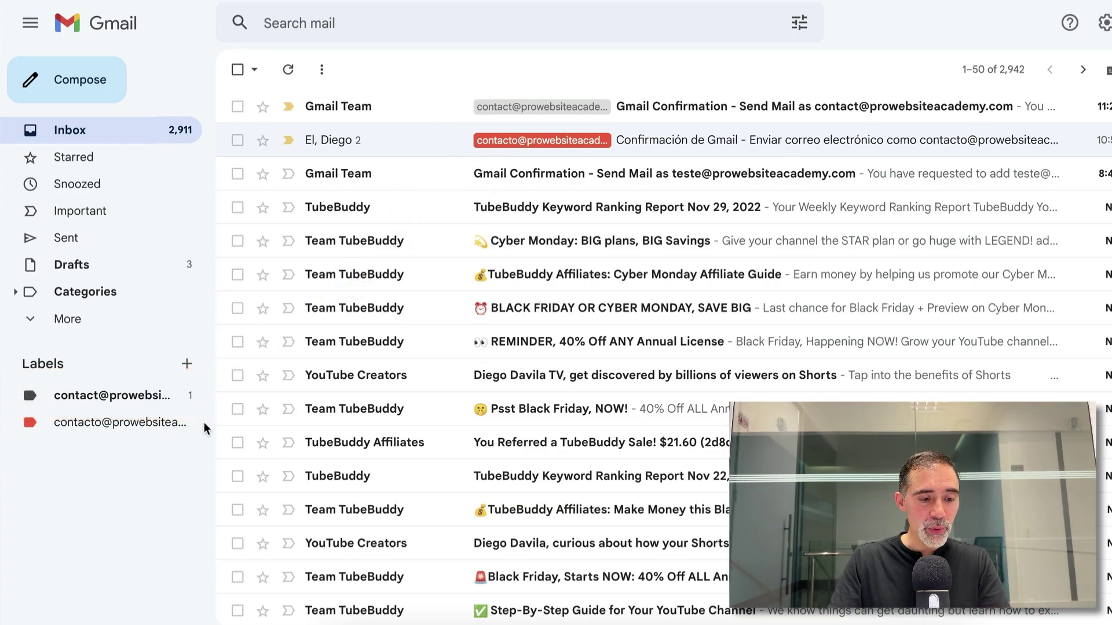
click(188, 396)
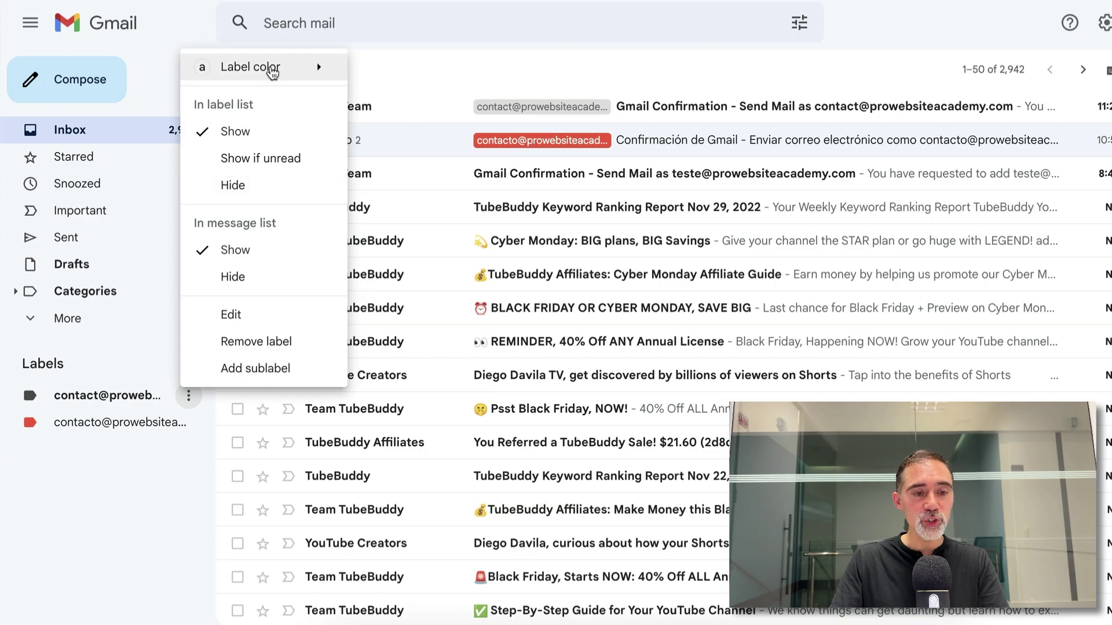
mouse_move(269, 73)
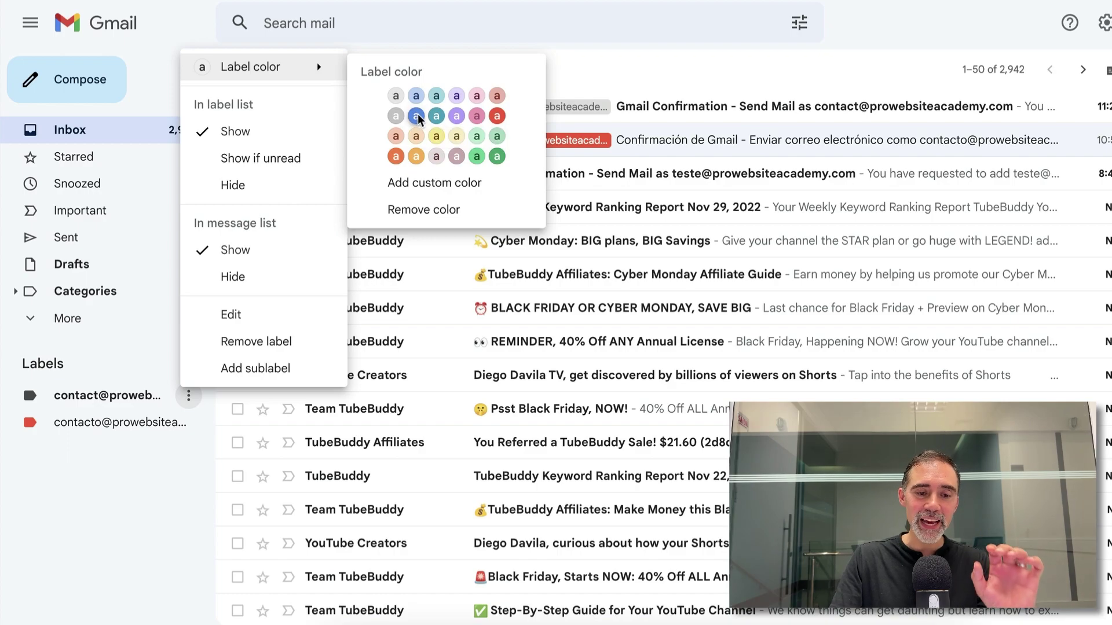
click(417, 116)
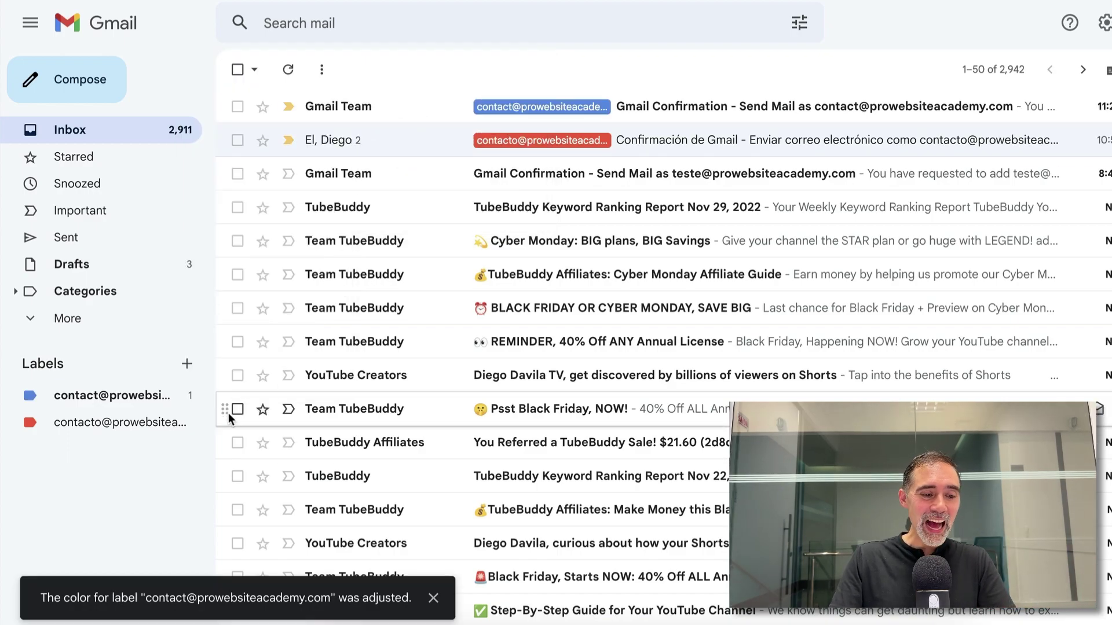